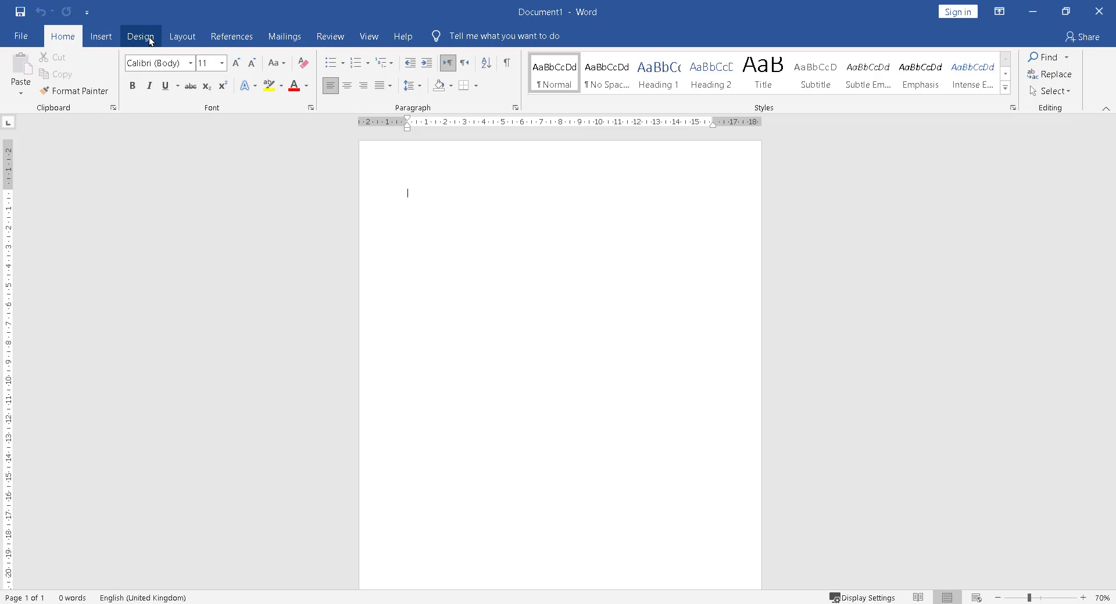
- Insert a five-by-five table from the Insert menu's table grid
click(100, 39)
click(123, 87)
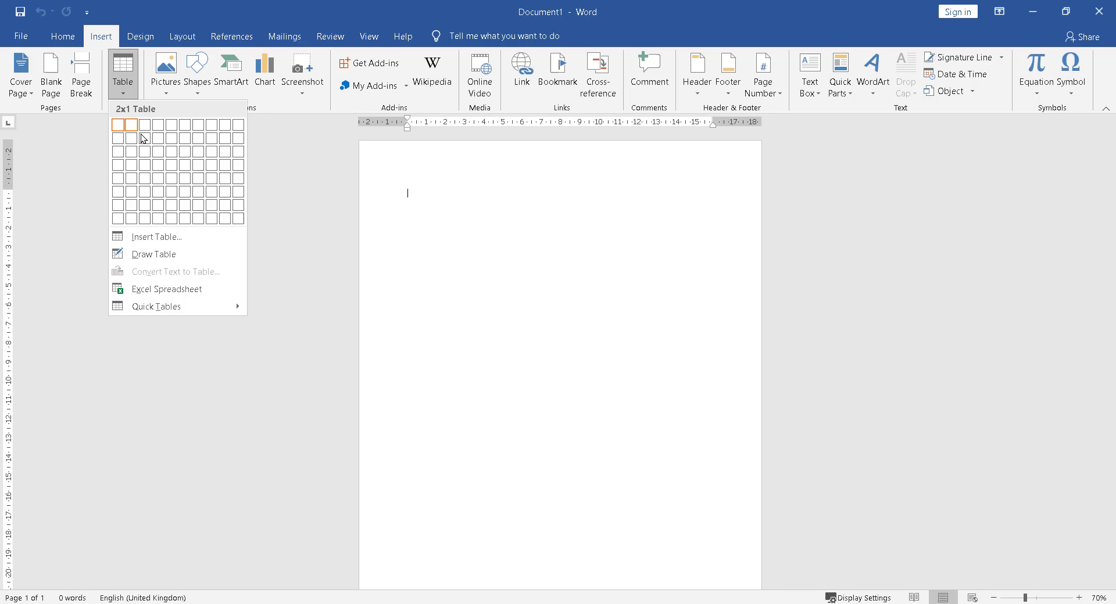
click(171, 178)
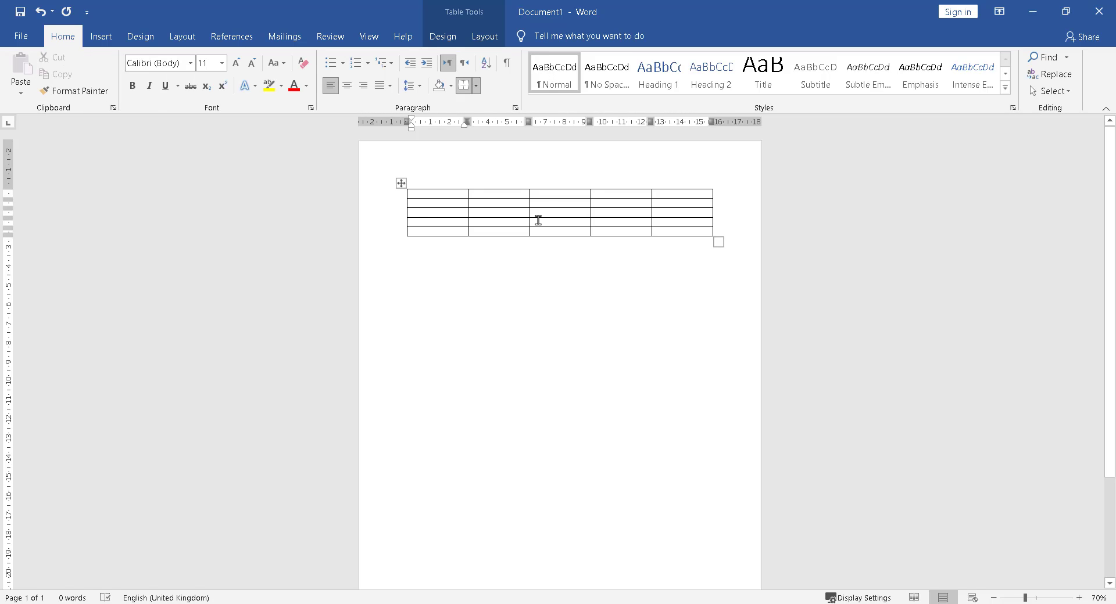
- Type Team A through Team E across the table's first row
text(Team A)
key(Tab)
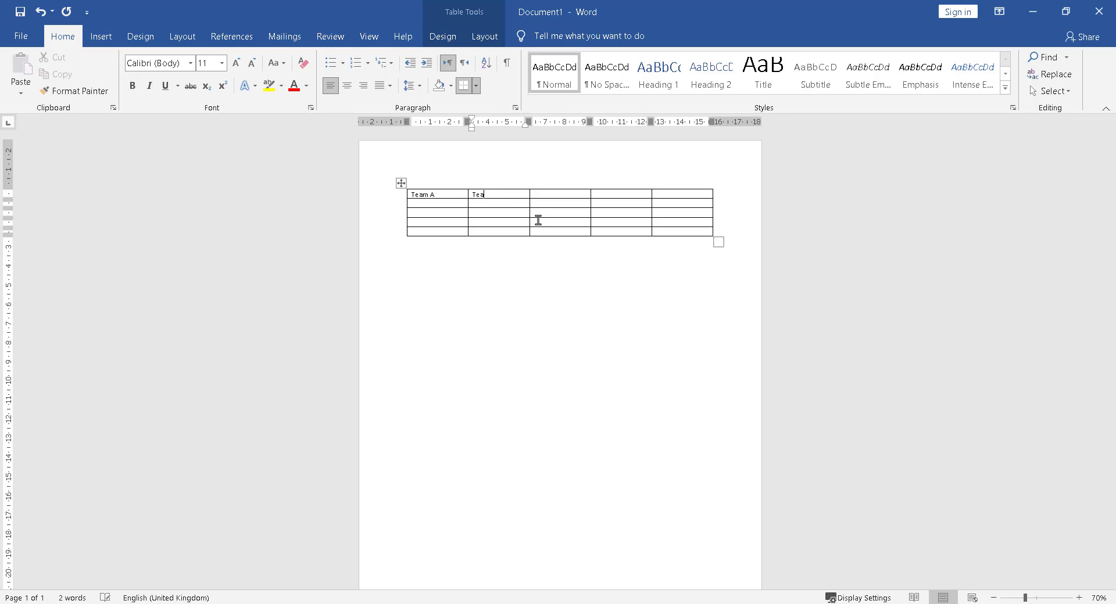
key(Tab)
text(T)
key(Tab)
text(Team)
key(Tab)
- Centre and bold the team header row
click(380, 198)
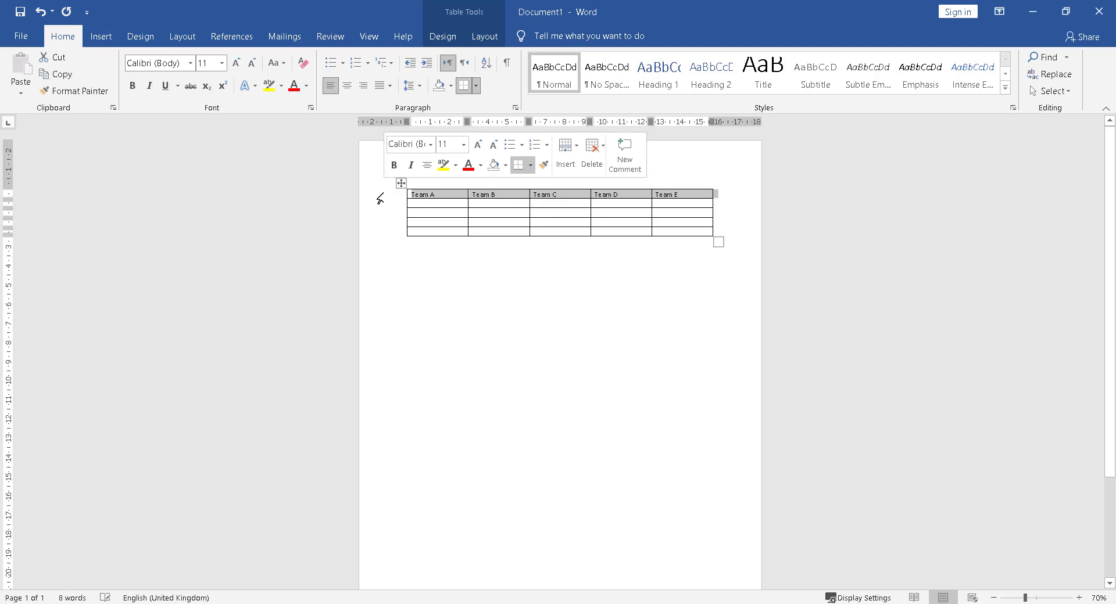
key(ctrl+e)
key(ctrl+b)
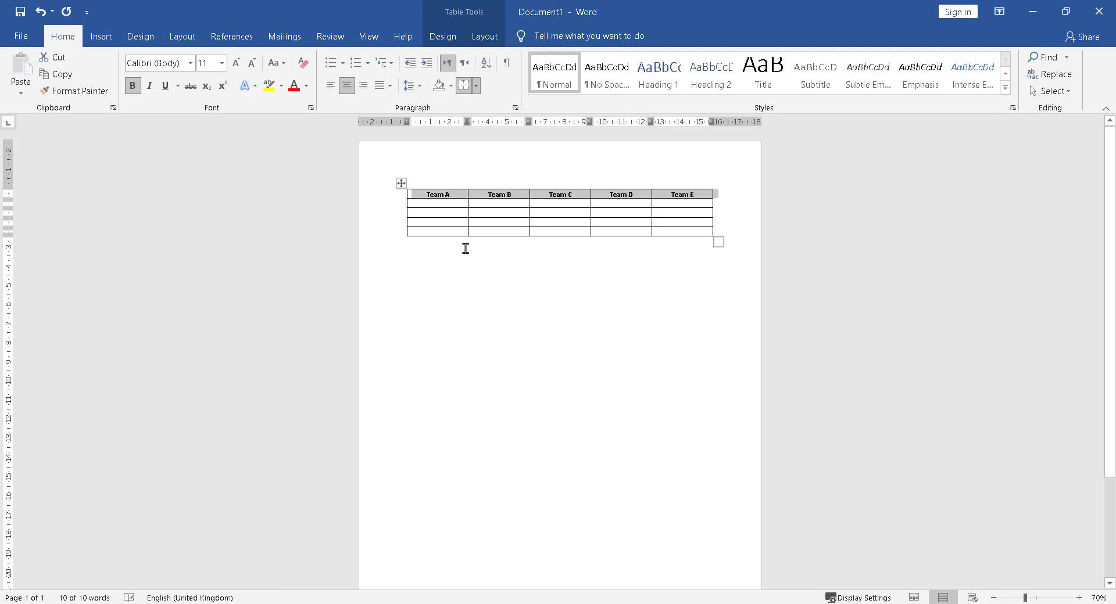
click(444, 203)
- Add a sixth row at the bottom of the table
click(444, 210)
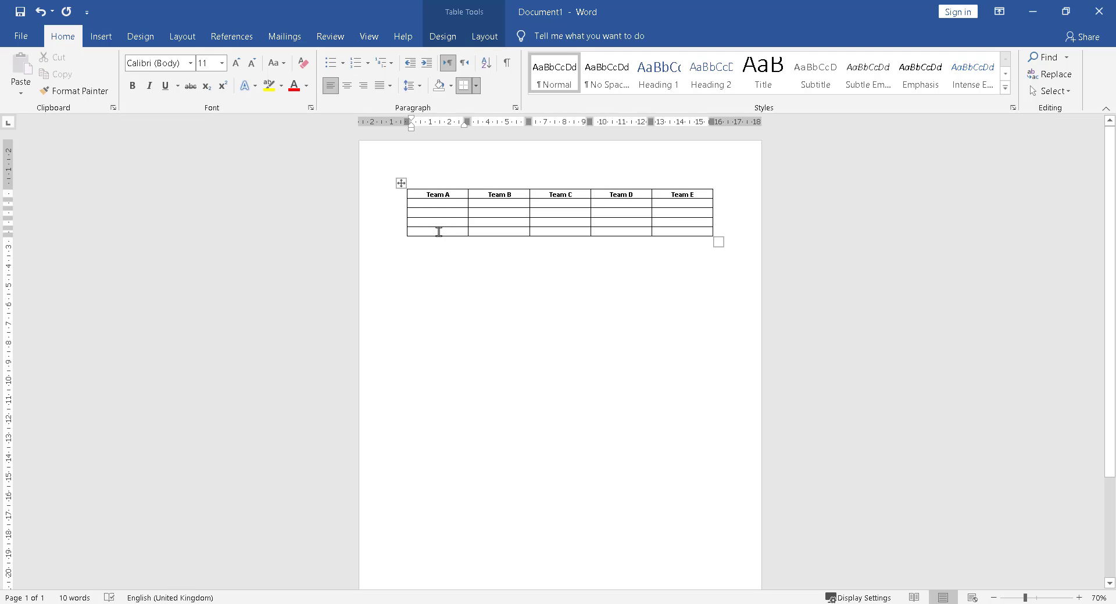
click(439, 232)
key(Tab)
key(Tab)
key(Tab)
key(Tab)
key(Tab)
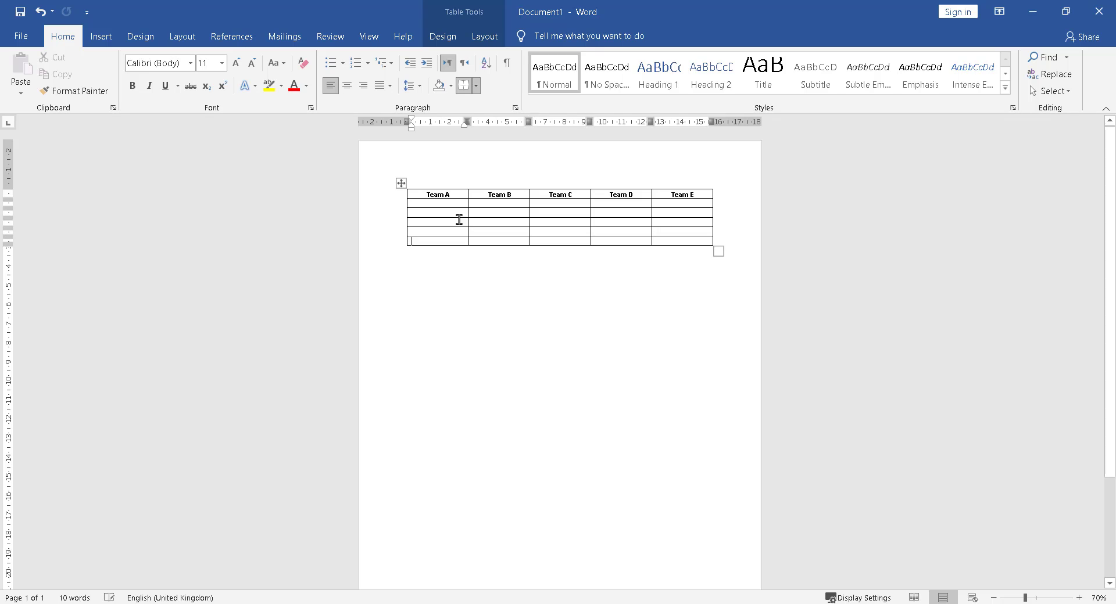
- Fill the second row with Adam, John, Steve, Michael and Harry
click(452, 202)
text(Adam)
key(Tab)
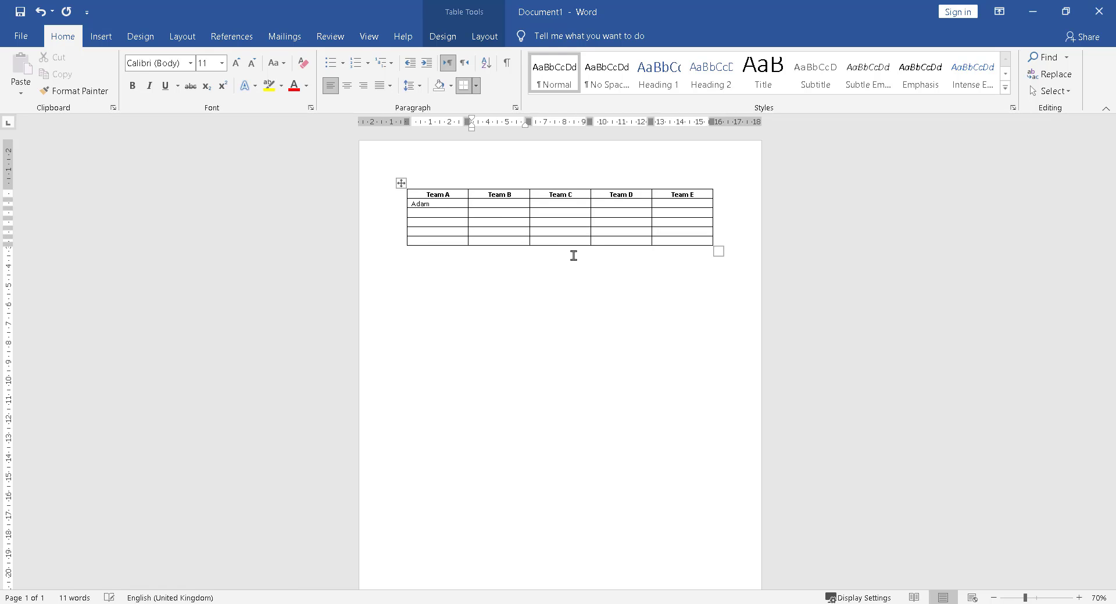
text(John)
key(Tab)
text(Michael)
key(Tab)
click(358, 209)
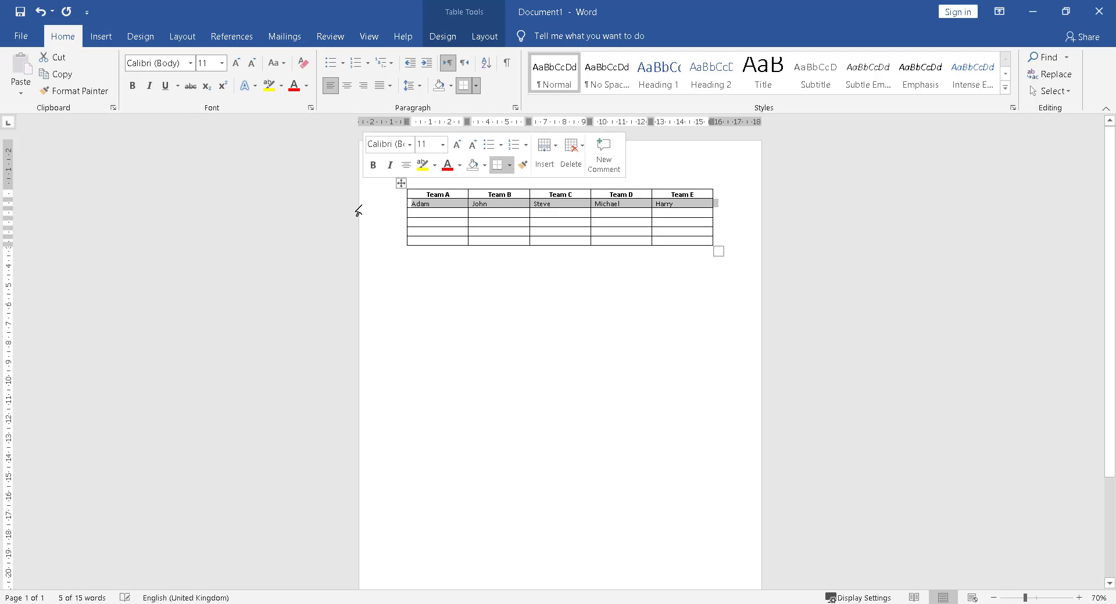
- Centre the player names in the second row
key(ctrl+e)
click(487, 276)
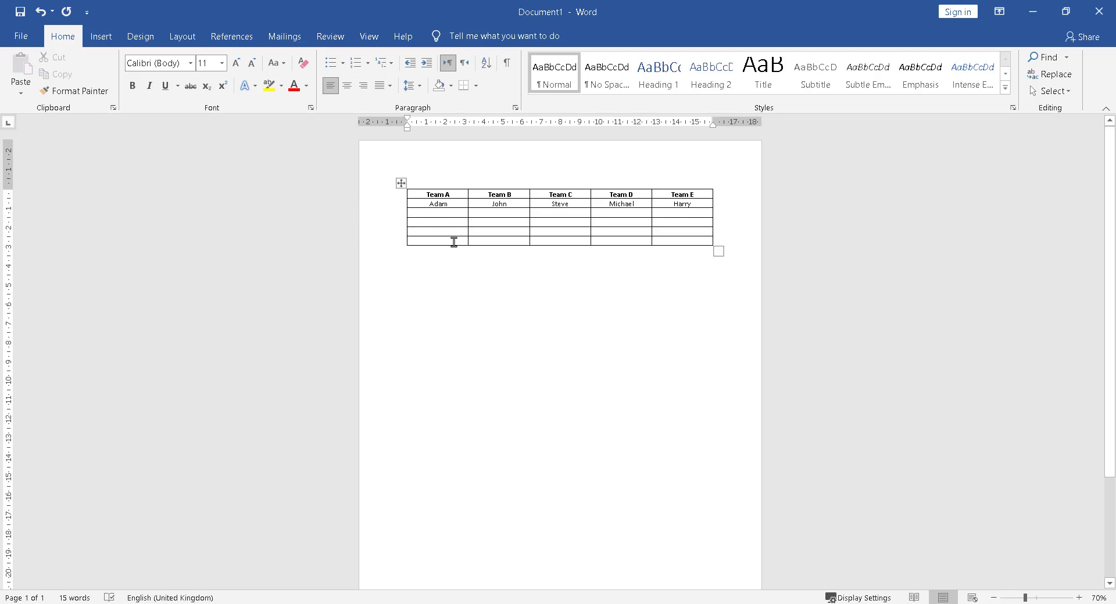
click(443, 213)
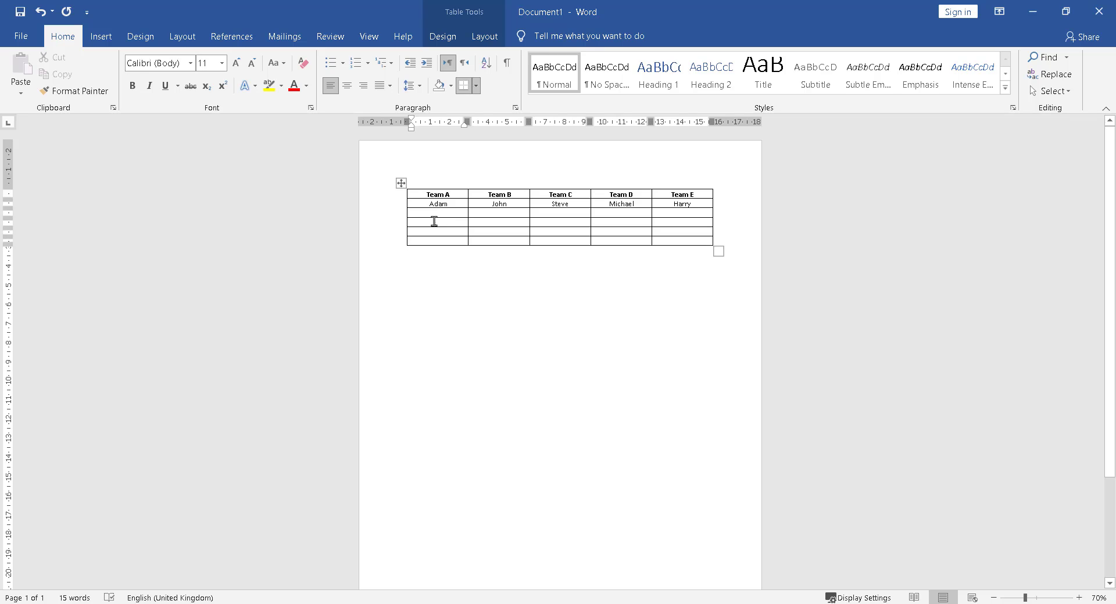
click(386, 204)
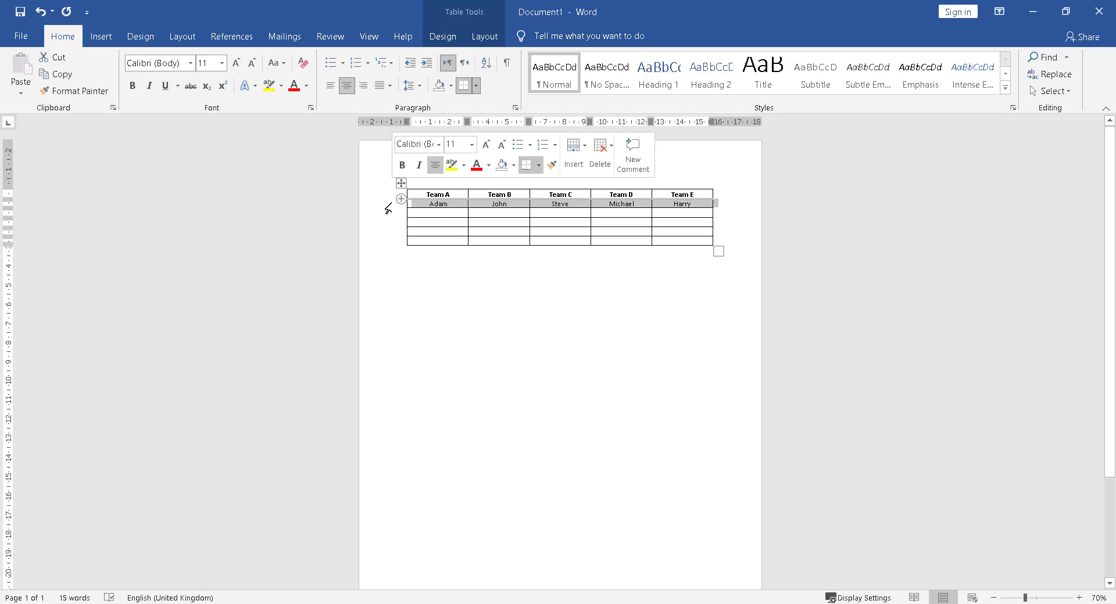
click(506, 302)
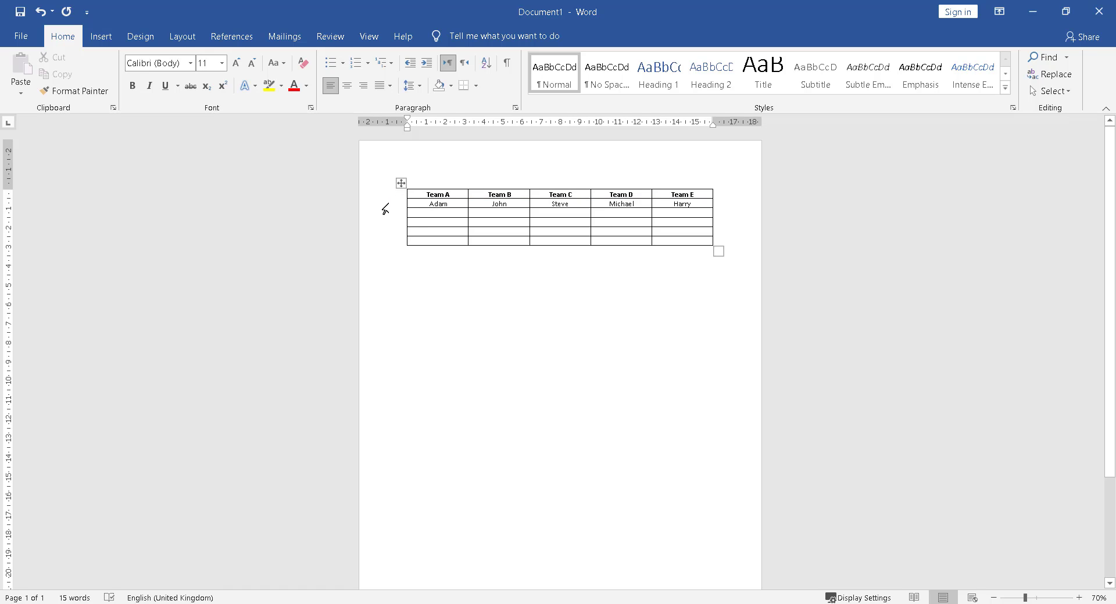
- Type and remove test text in row 3 cells to check their alignment
click(422, 212)
text(dfdfd)
triple_click(425, 216)
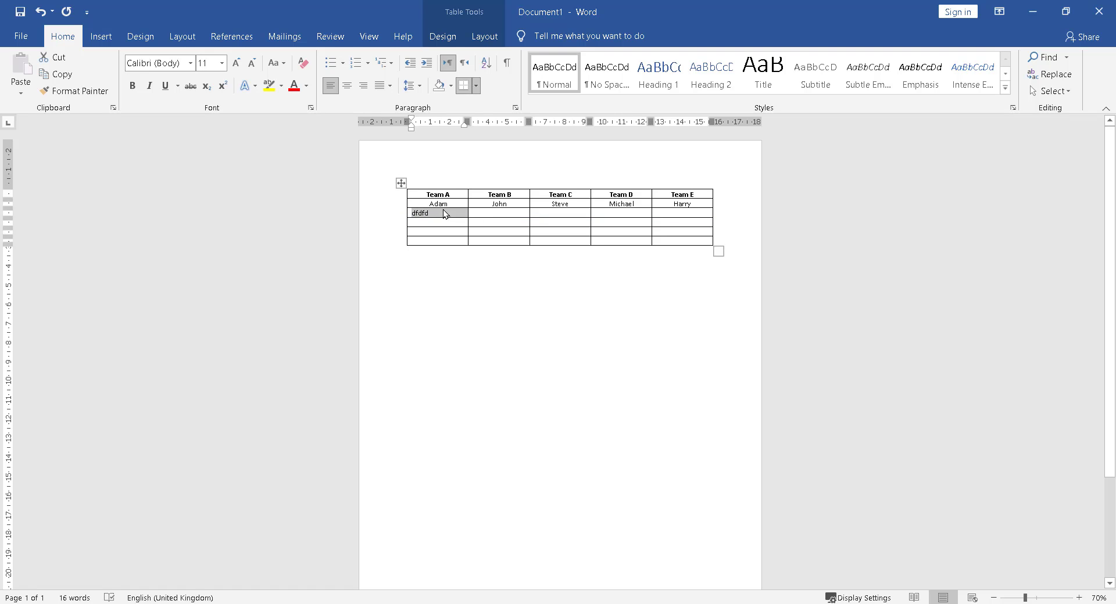
click(425, 213)
double_click(419, 214)
key(Delete)
click(478, 212)
text(fgfgf)
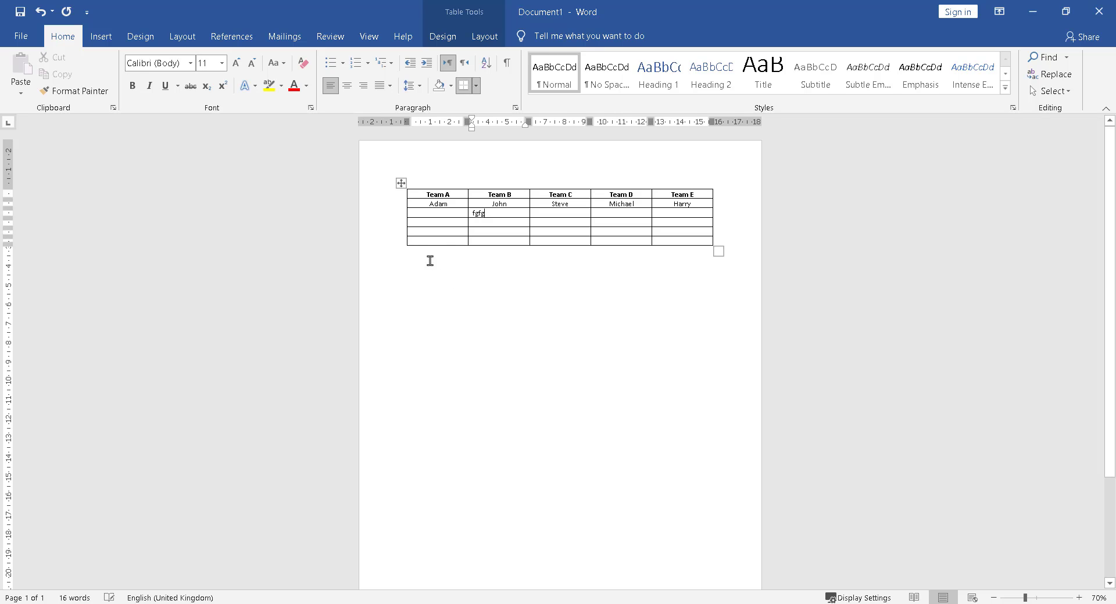
key(ctrl+z)
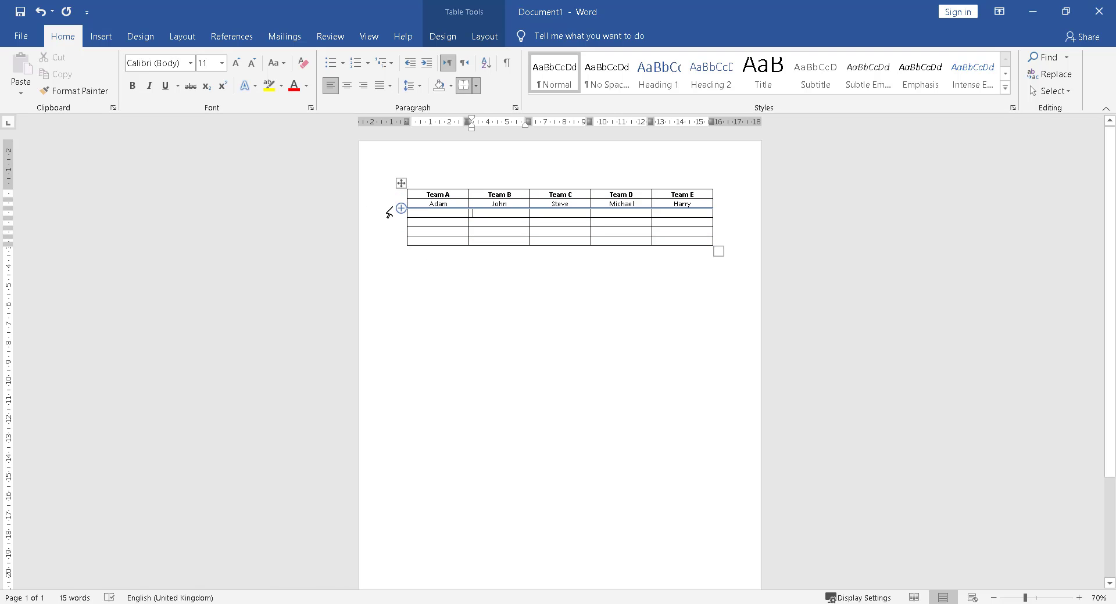
- Copy the names row's centred formatting onto rows 3 to 6 with Format Painter
click(381, 205)
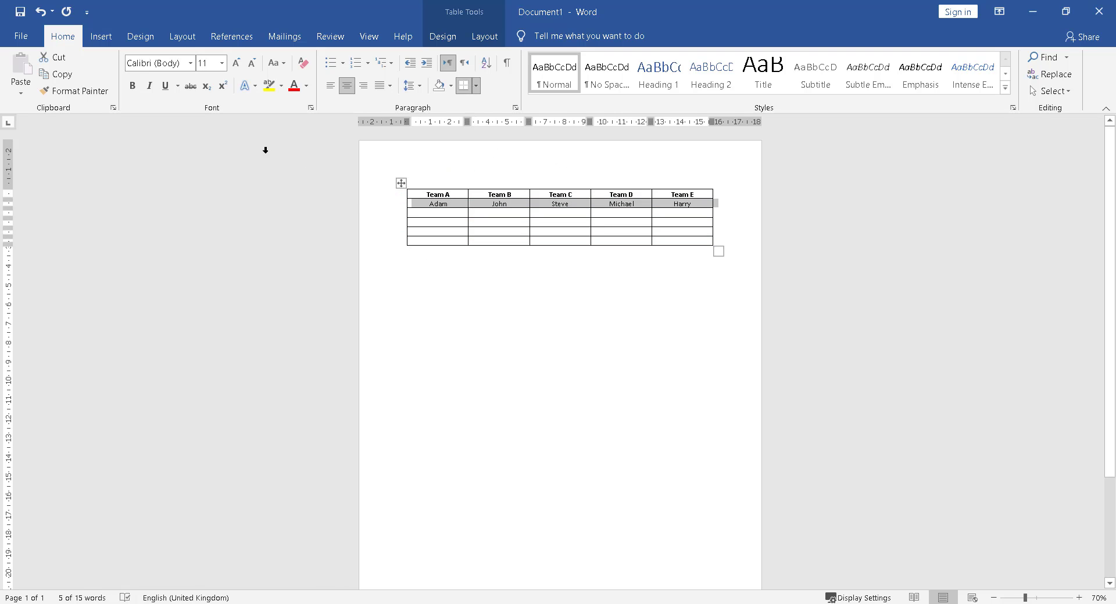
click(72, 92)
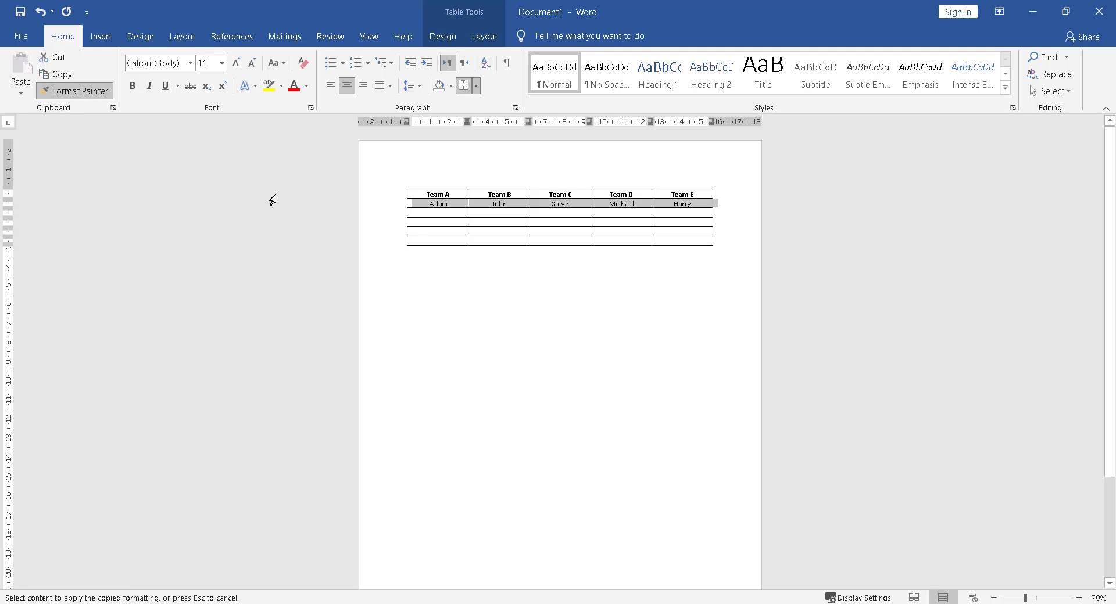
drag(376, 214, 378, 251)
click(521, 281)
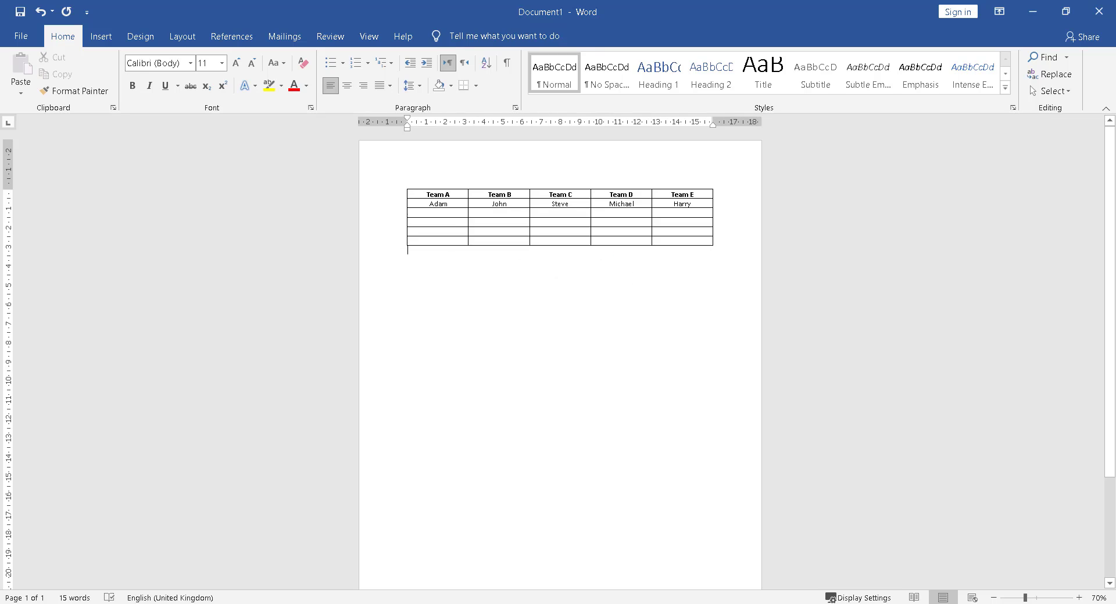
click(450, 216)
text(trtrt)
key(BackSpace)
key(BackSpace)
key(BackSpace)
key(BackSpace)
key(BackSpace)
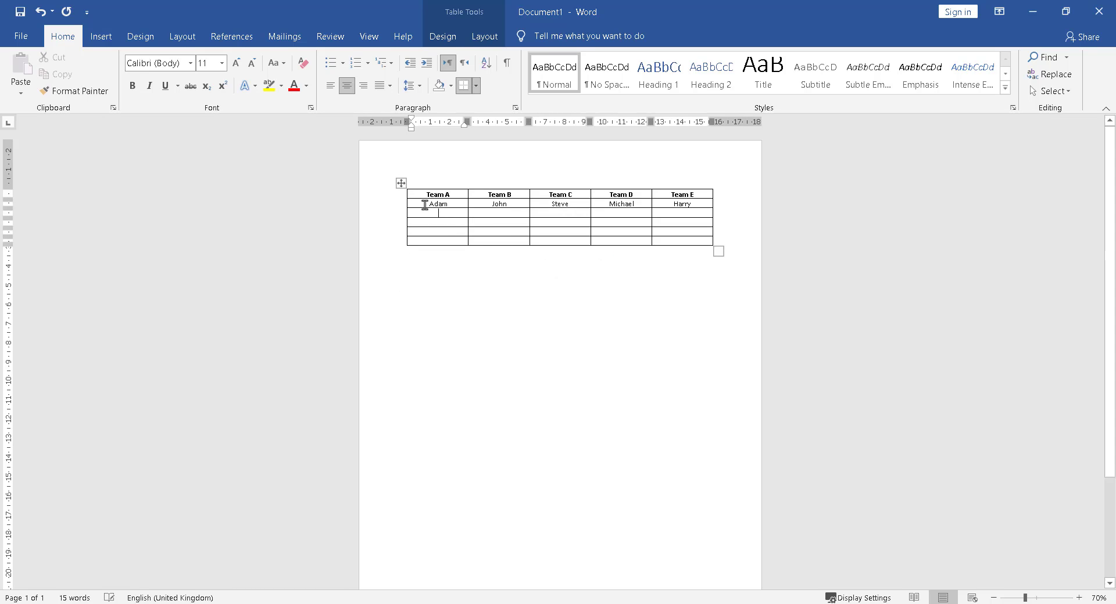
- Enlarge the team header text by two font sizes
click(384, 210)
click(378, 195)
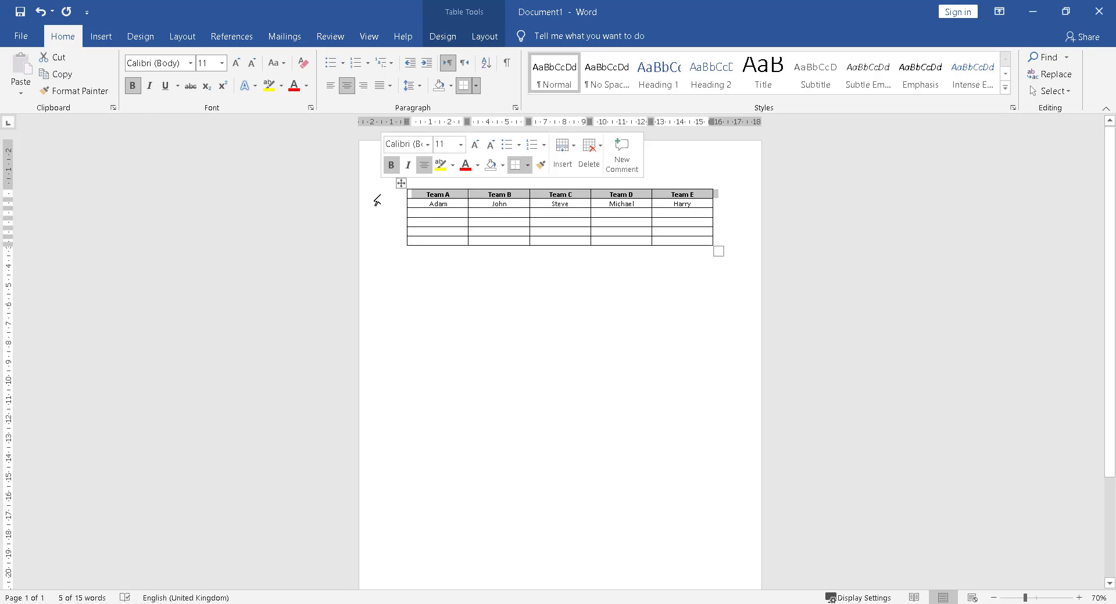
click(239, 63)
click(238, 63)
click(238, 63)
click(238, 63)
click(570, 336)
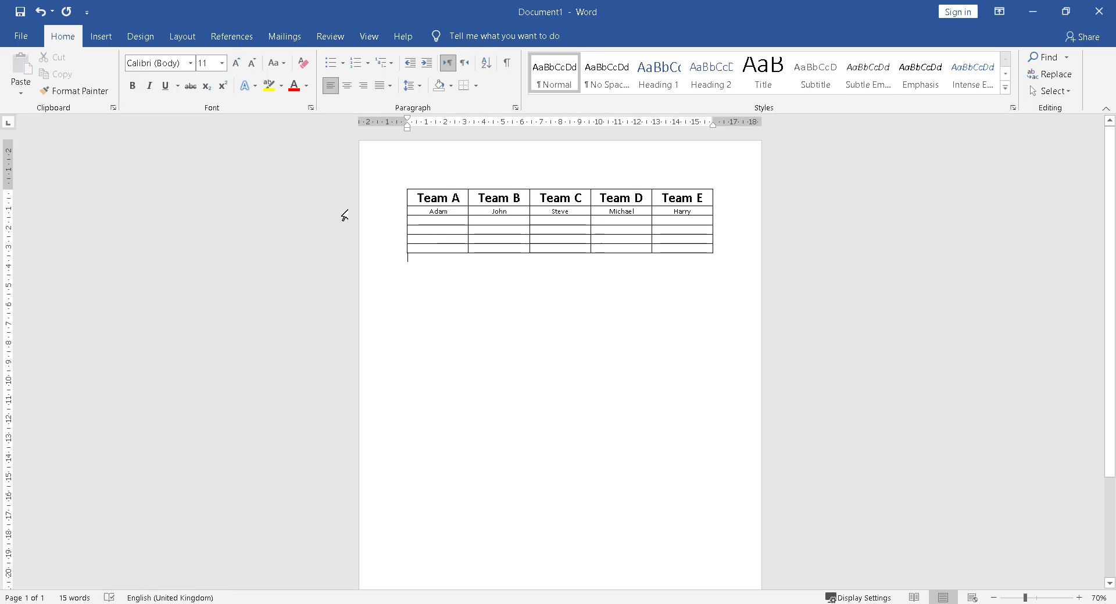
- Make the player names size 20, green and bold
click(372, 211)
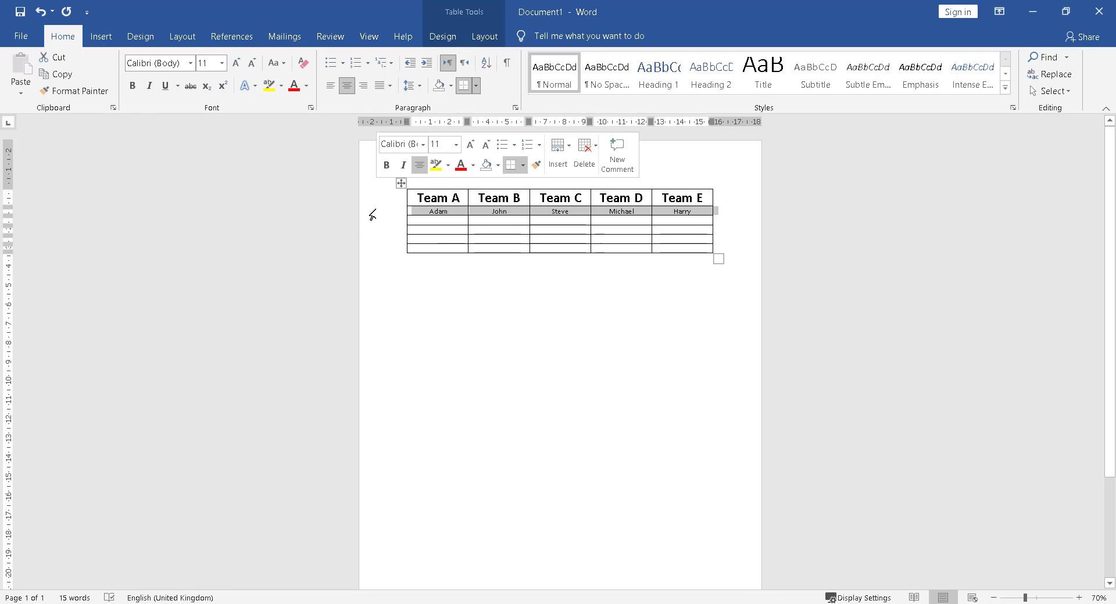
click(236, 64)
click(237, 64)
click(237, 64)
click(237, 64)
click(237, 64)
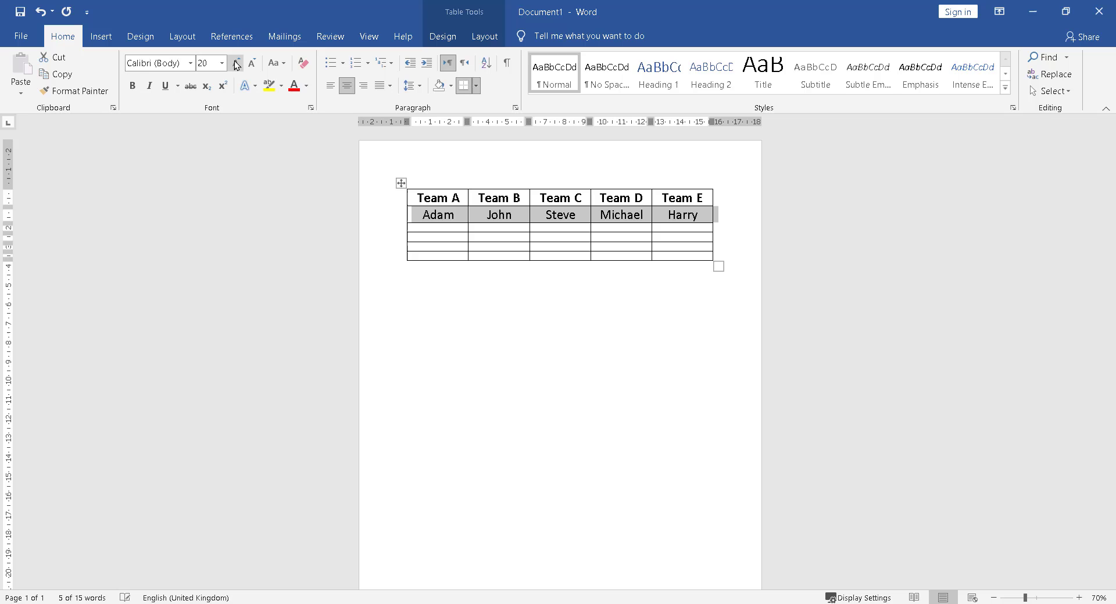
click(307, 86)
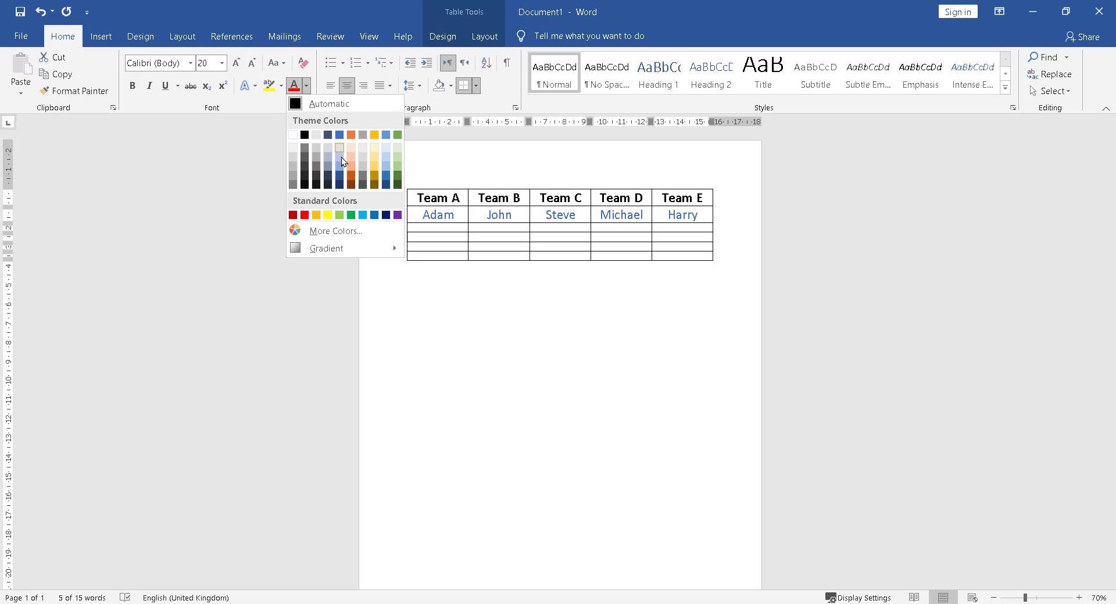
click(398, 135)
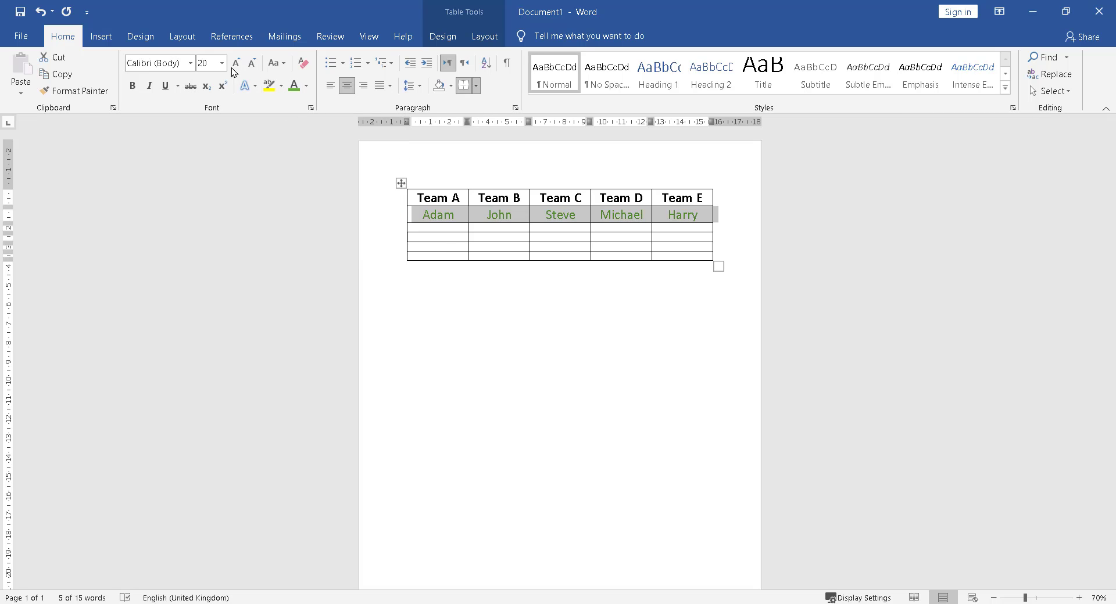
click(131, 85)
click(538, 369)
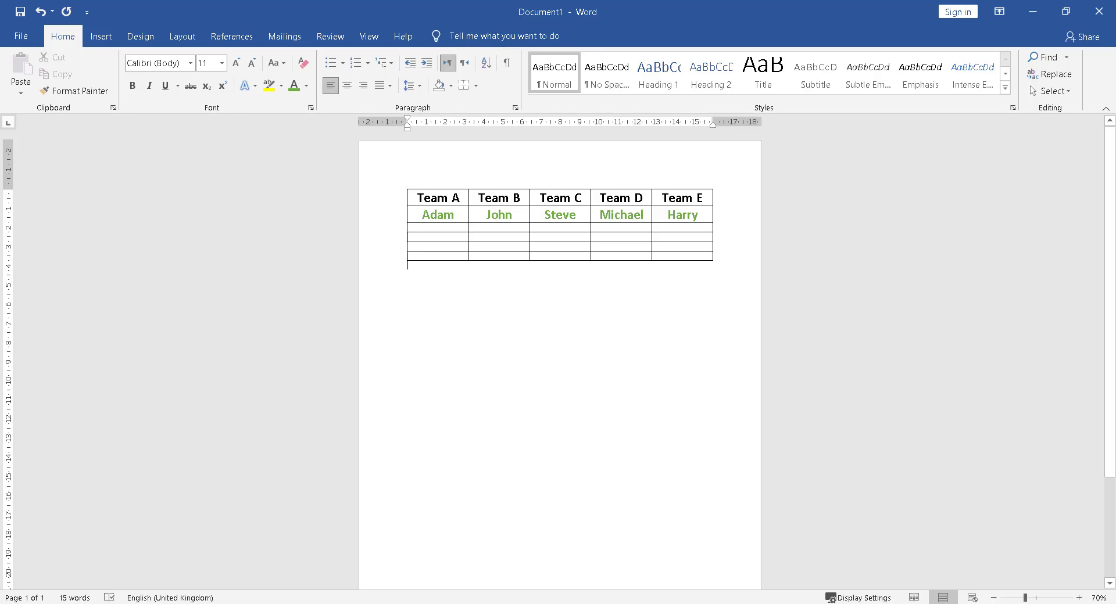
click(443, 227)
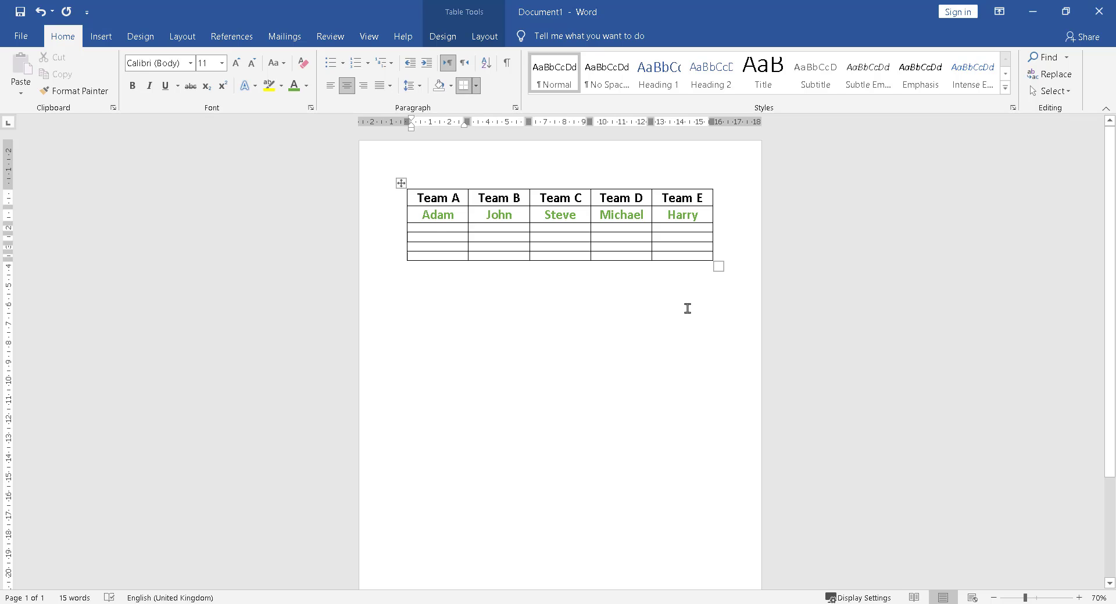
- Type Ahmed, Yasin, Joseph and Dawood in the Team A cells below Adam
text(Ahmed)
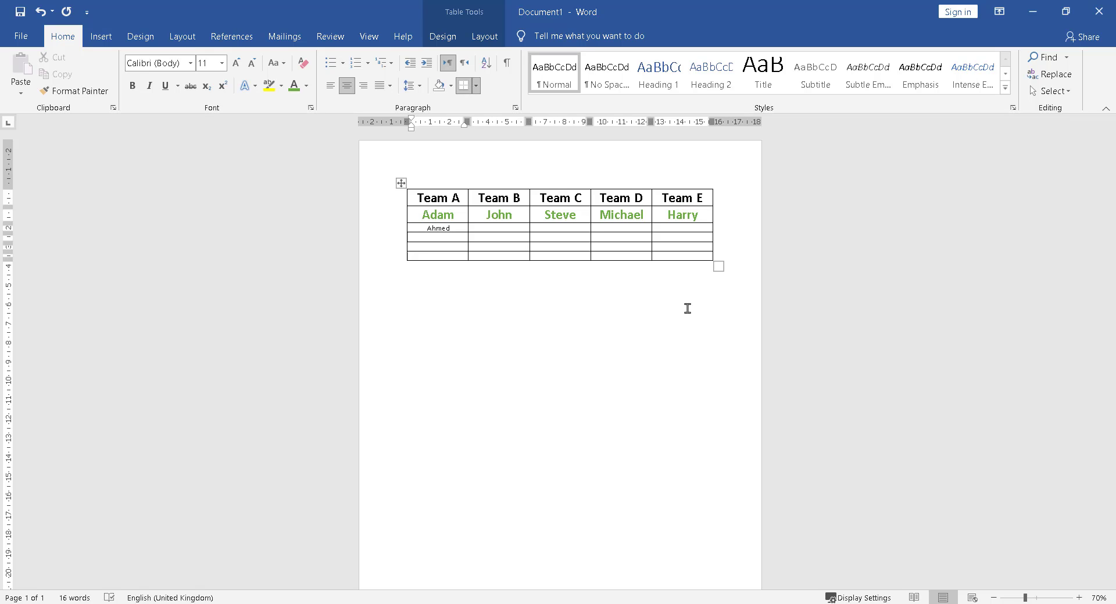
text(Yasin)
key(Tab)
key(Tab)
key(Tab)
key(Tab)
key(Tab)
text(Joseph)
text(Dawood)
click(454, 217)
drag(431, 229, 447, 251)
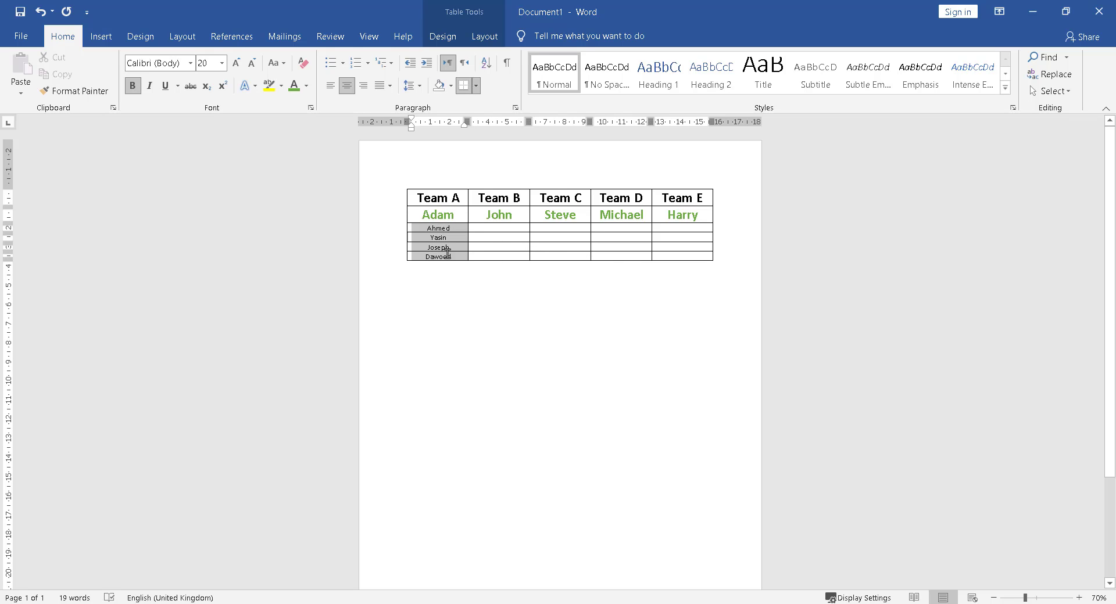
double_click(433, 215)
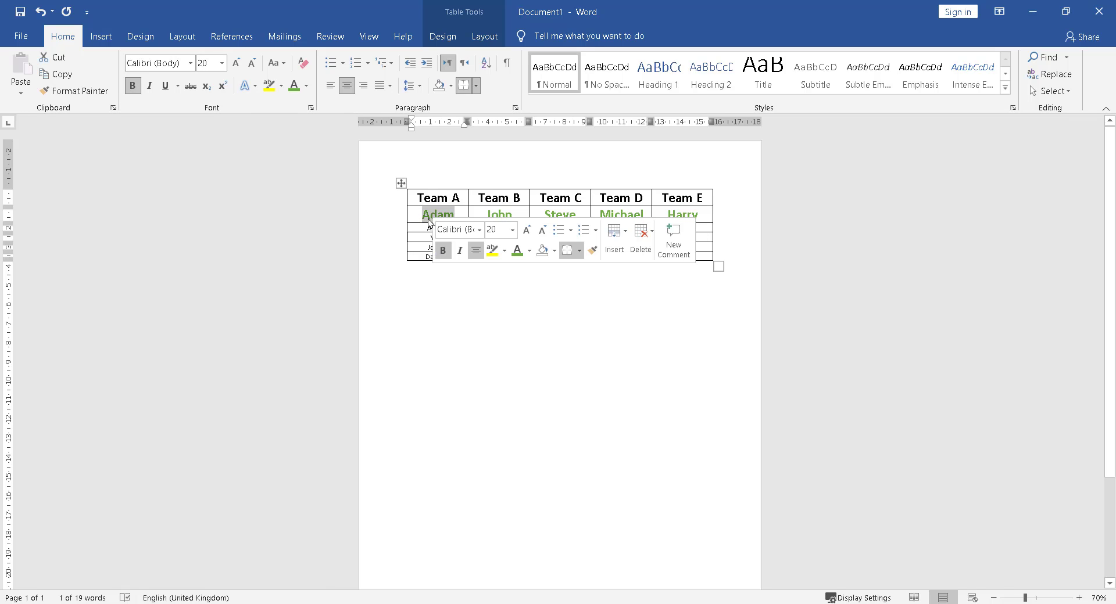
- Format Paint the Adam row's green bold style onto the Ahmed–Dawood rows
click(557, 271)
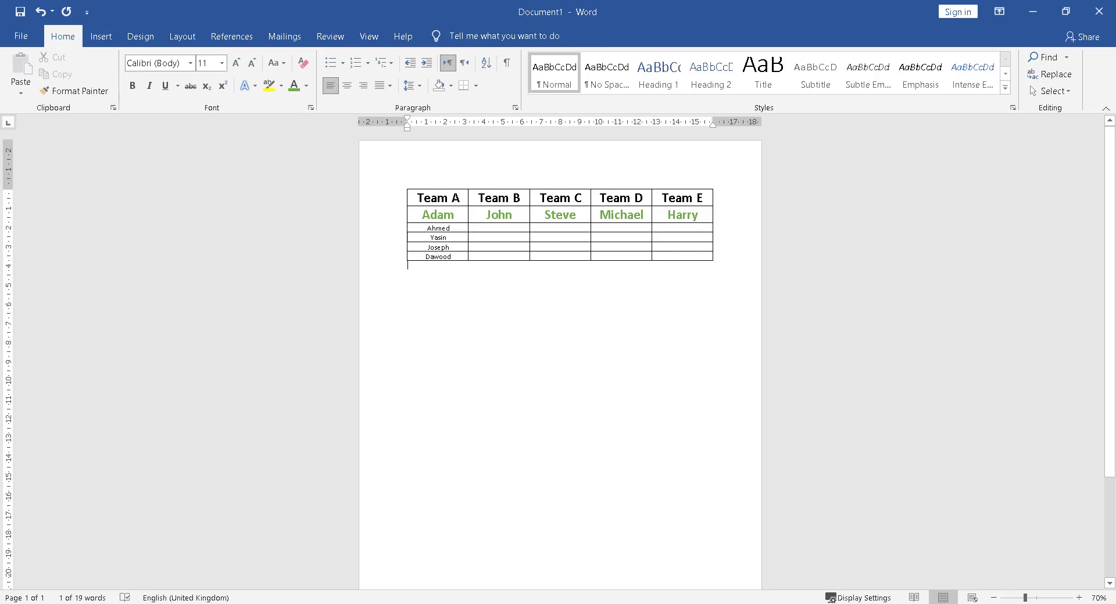
click(381, 217)
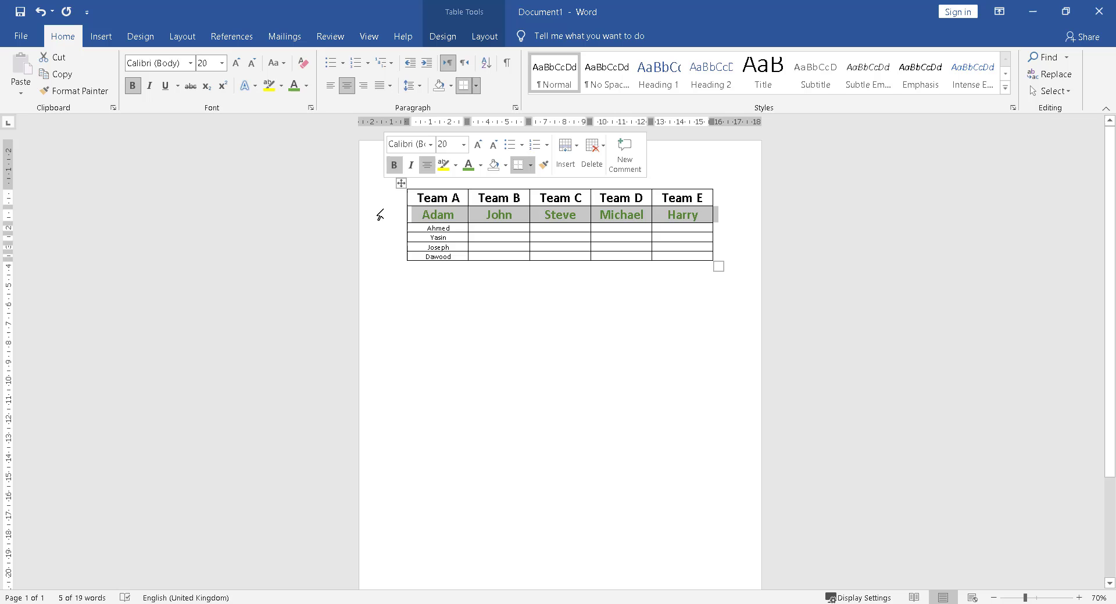
click(92, 92)
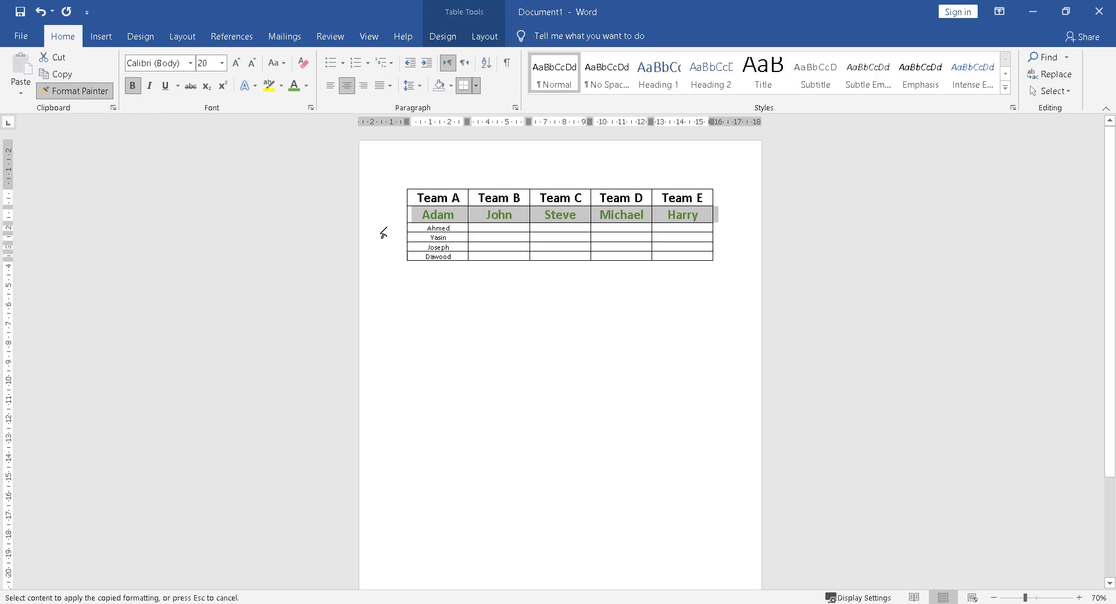
drag(383, 232, 376, 272)
click(408, 295)
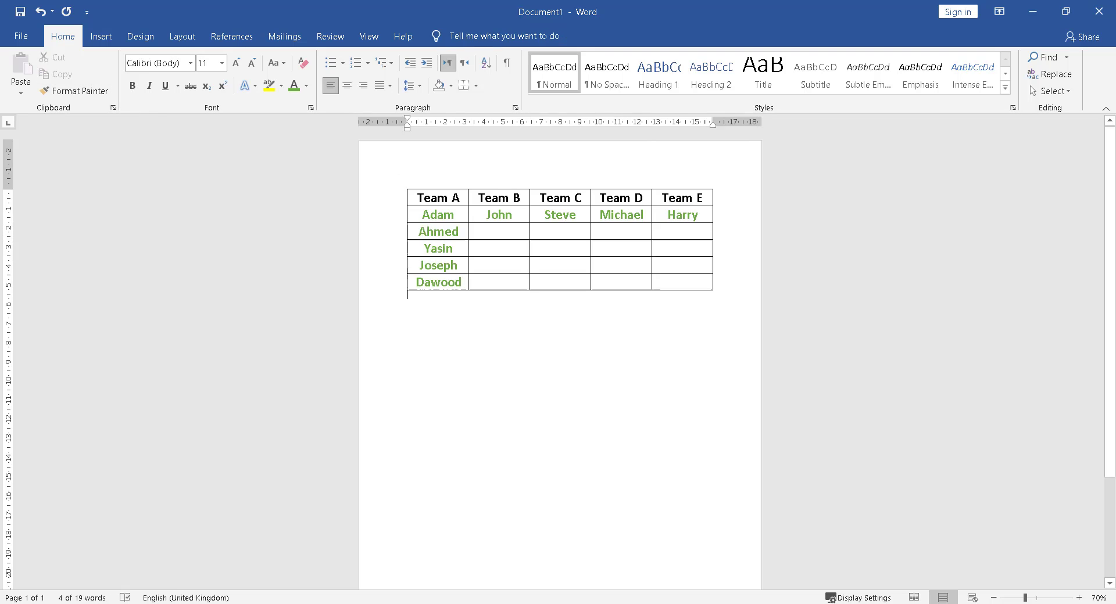
click(503, 231)
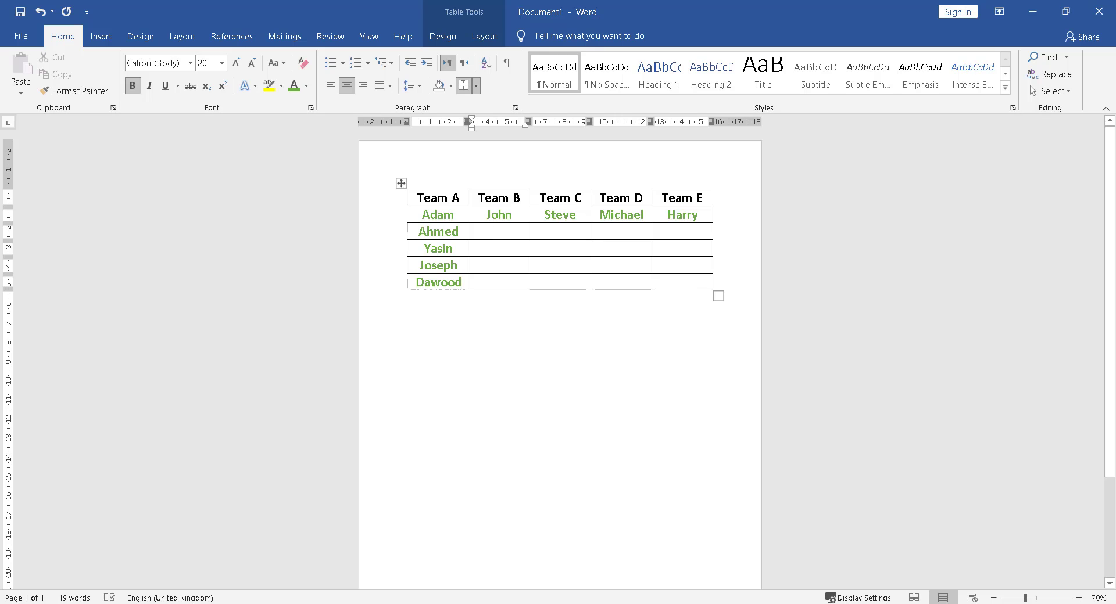
drag(416, 250, 475, 282)
drag(417, 233, 451, 282)
click(500, 235)
- Fill Team B's empty cells with Akhtar, David, John and Yakub
text(Akhtar)
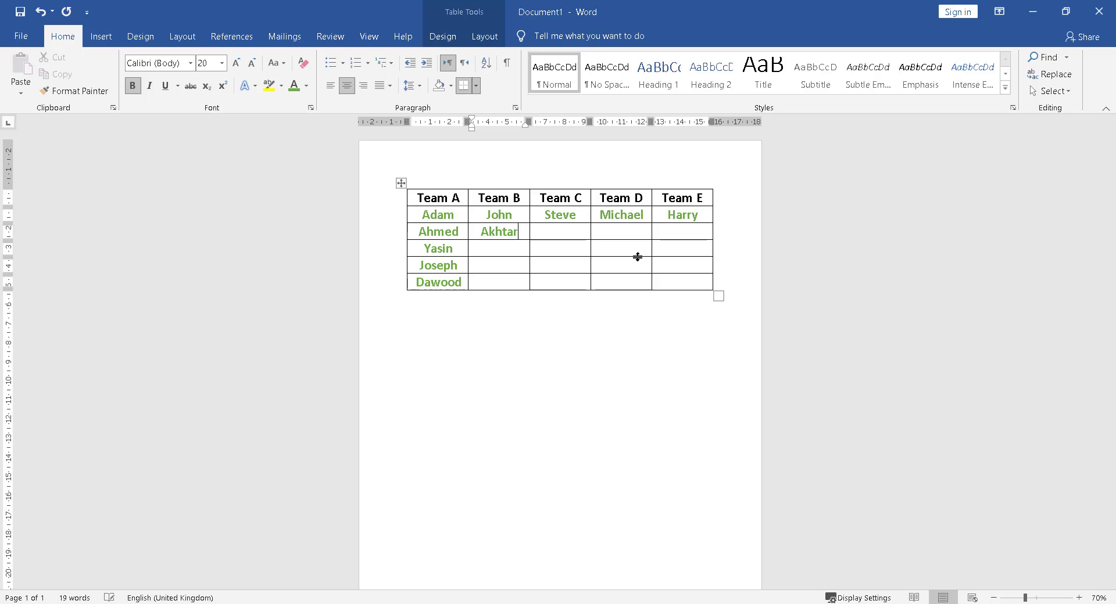
text(David)
key(Tab)
key(Left)
key(Down)
text(John)
key(Tab)
key(Left)
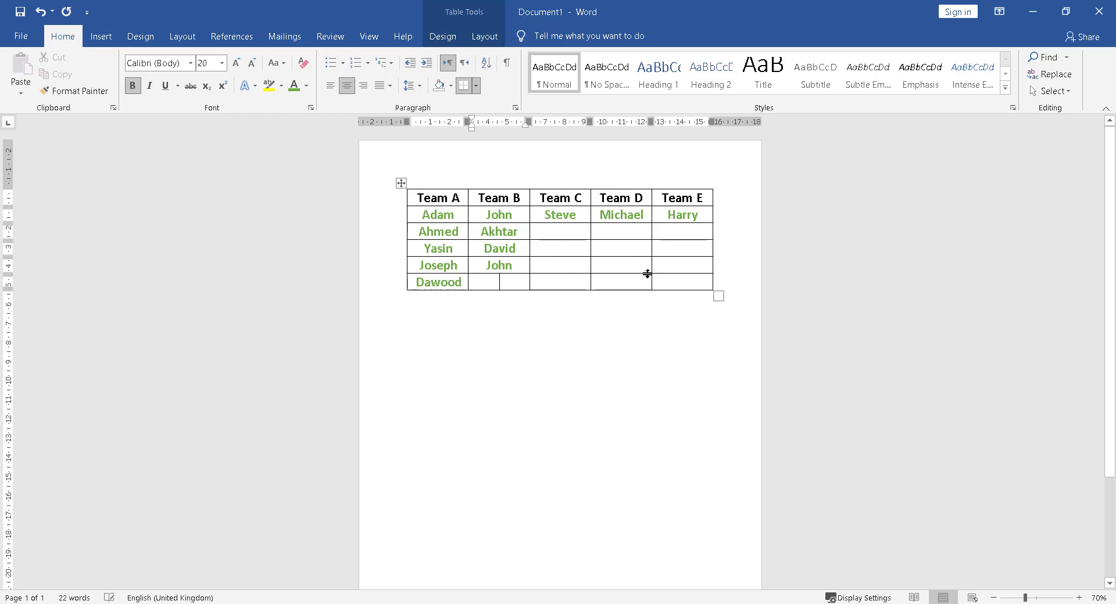
key(Down)
text(Yakub)
- Fill Team C's empty cells with David, Yahya, Yunus and Jacob
click(571, 283)
text(Jacob)
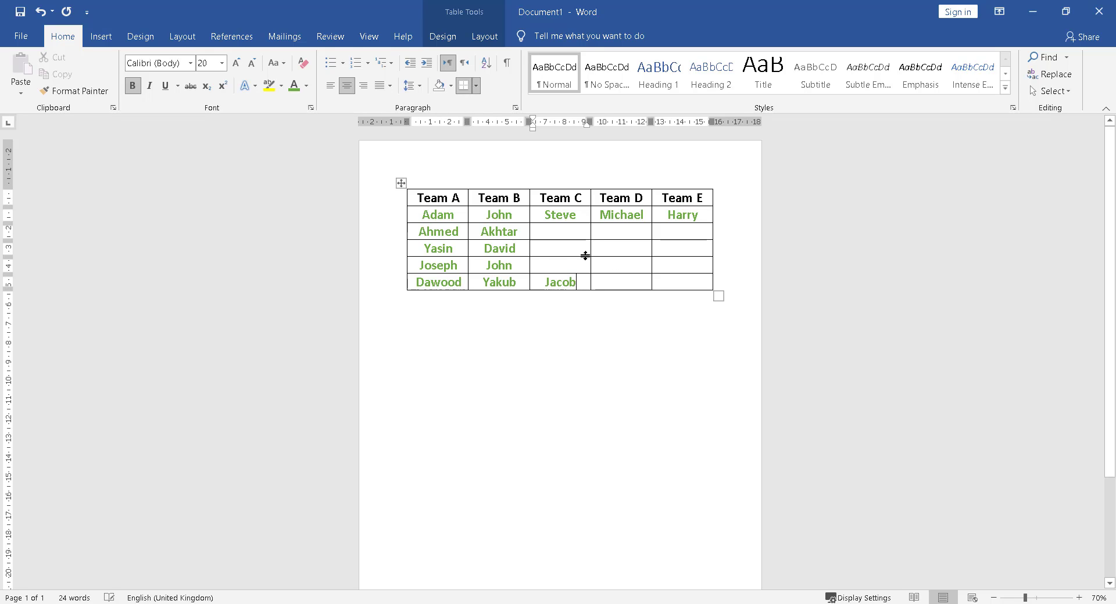
click(572, 264)
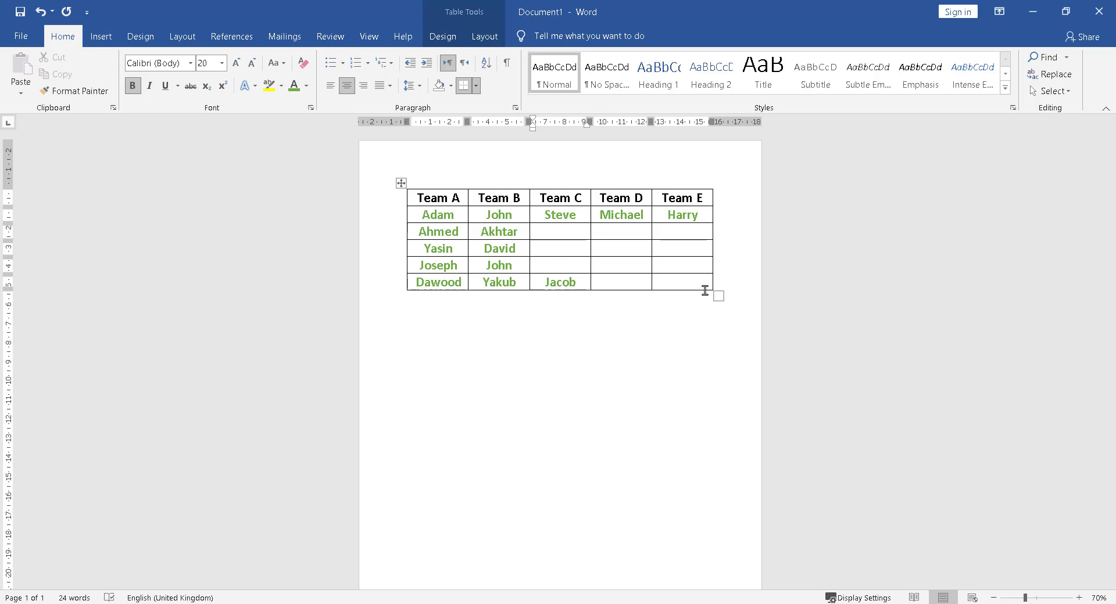
text(Yu)
key(BackSpace)
text(unus)
key(Up)
text(Yahya)
text(David)
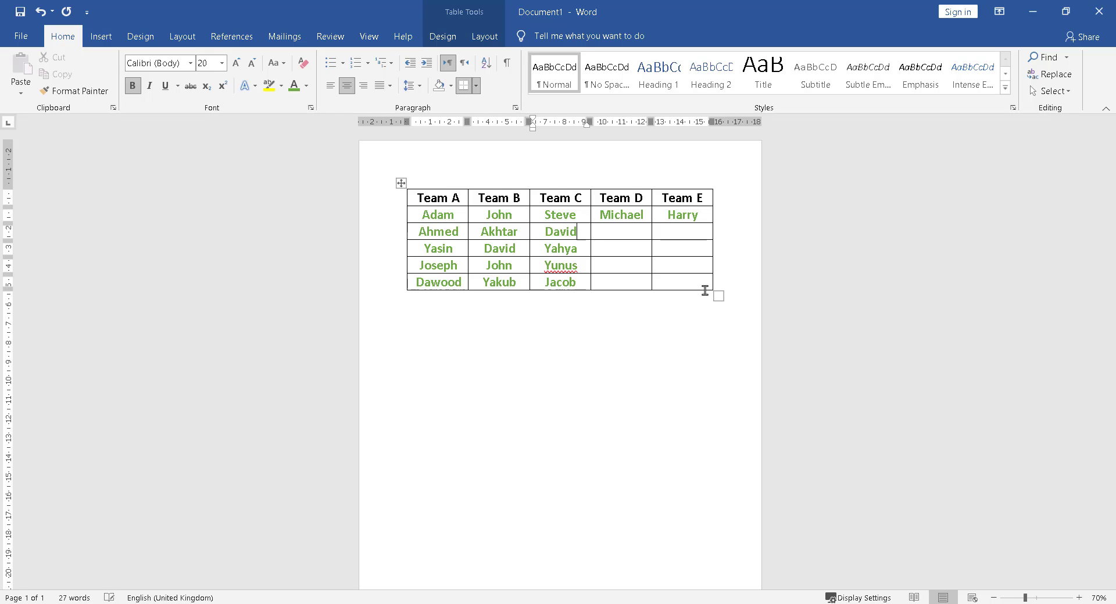
- Type Adam, Harry, Jacob, Joseph under Team D and Prince, William, John, Borris under Team E
key(Tab)
text(Adam)
text(Harry)
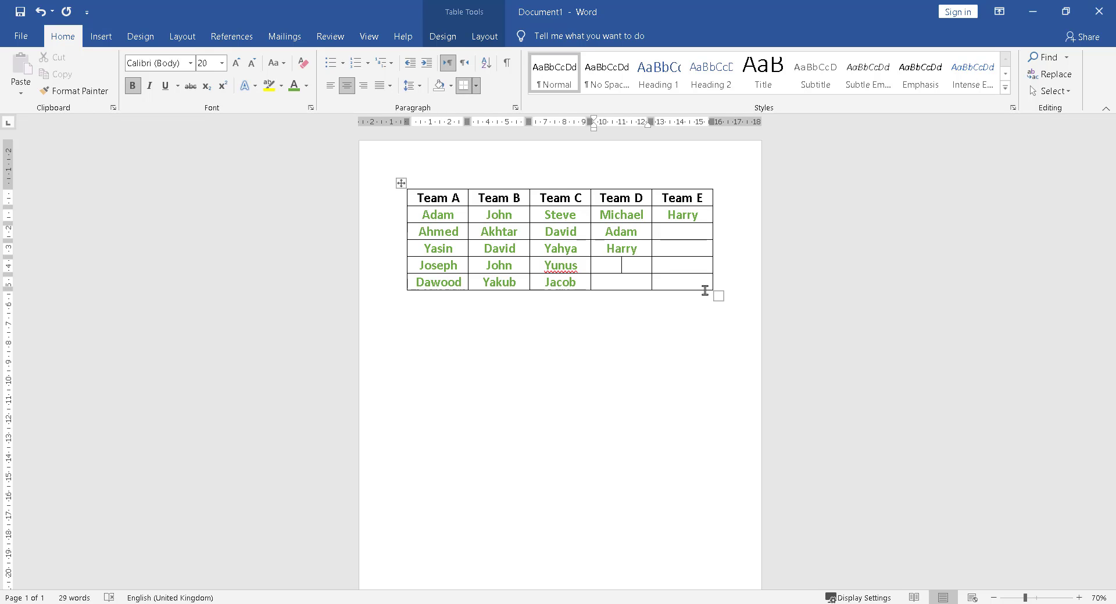
text(Ja)
text(cob)
text(Joseph)
click(700, 228)
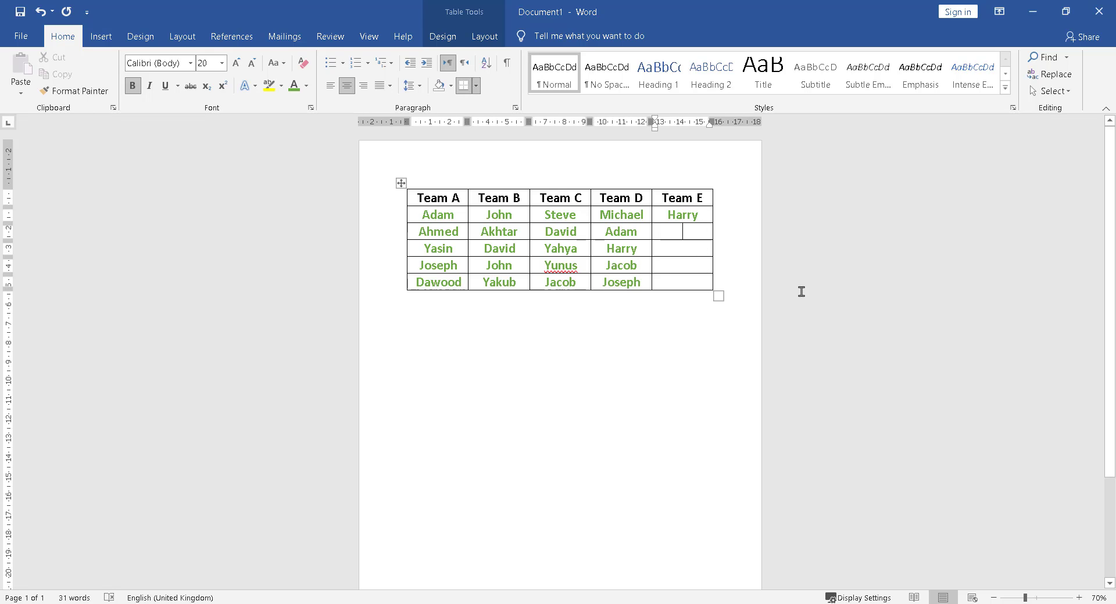
text(Prince )
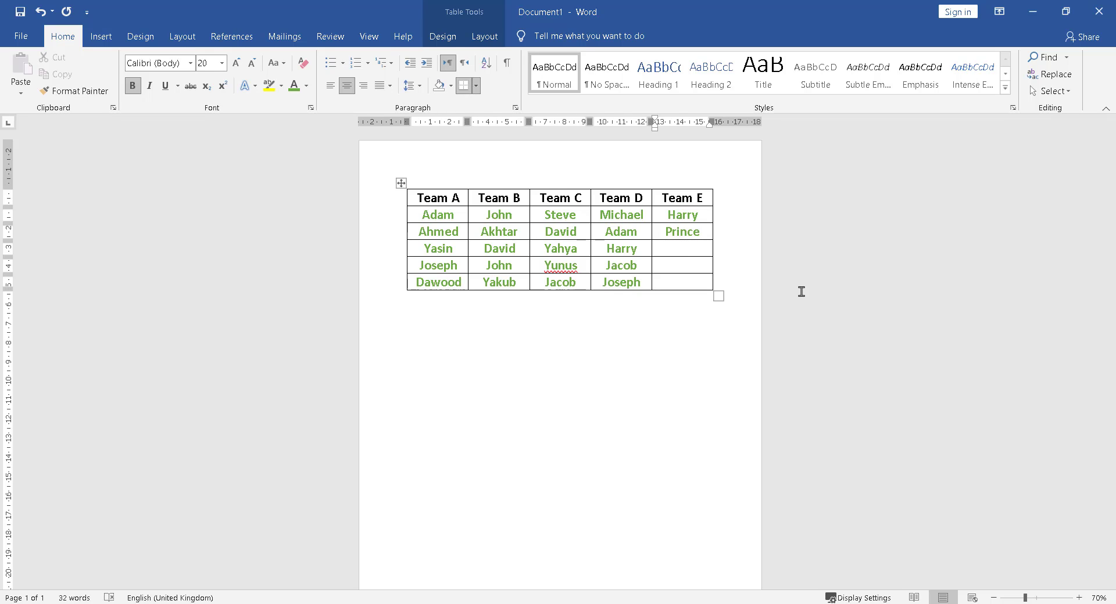
text(Will)
text(iam )
text(John )
text(Borris)
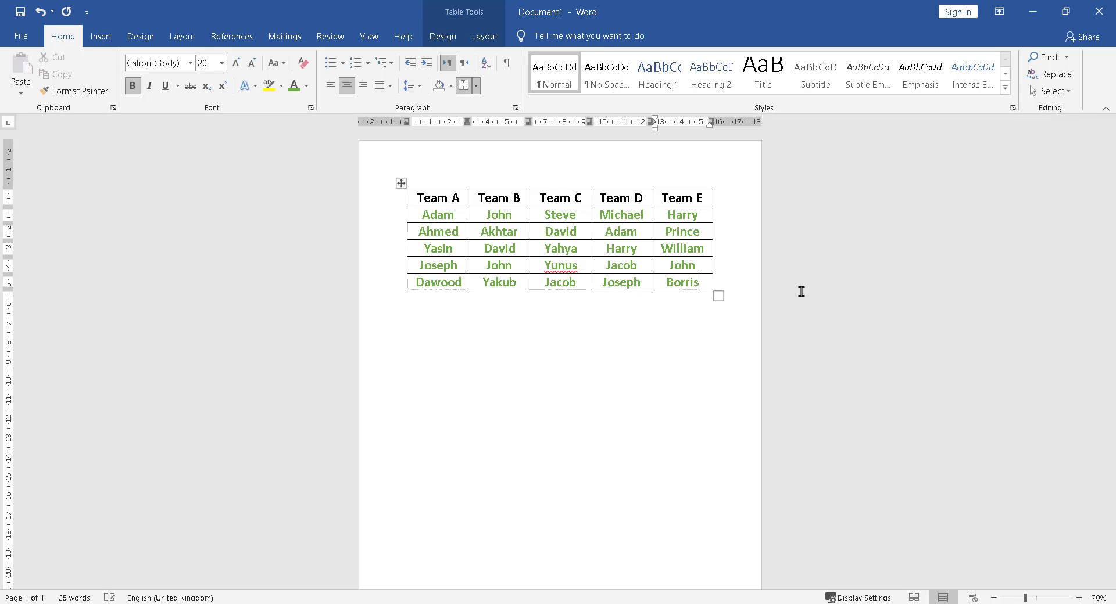
- Replace the misspelled Borris with the suggested spelling Boris
click(758, 394)
right_click(683, 281)
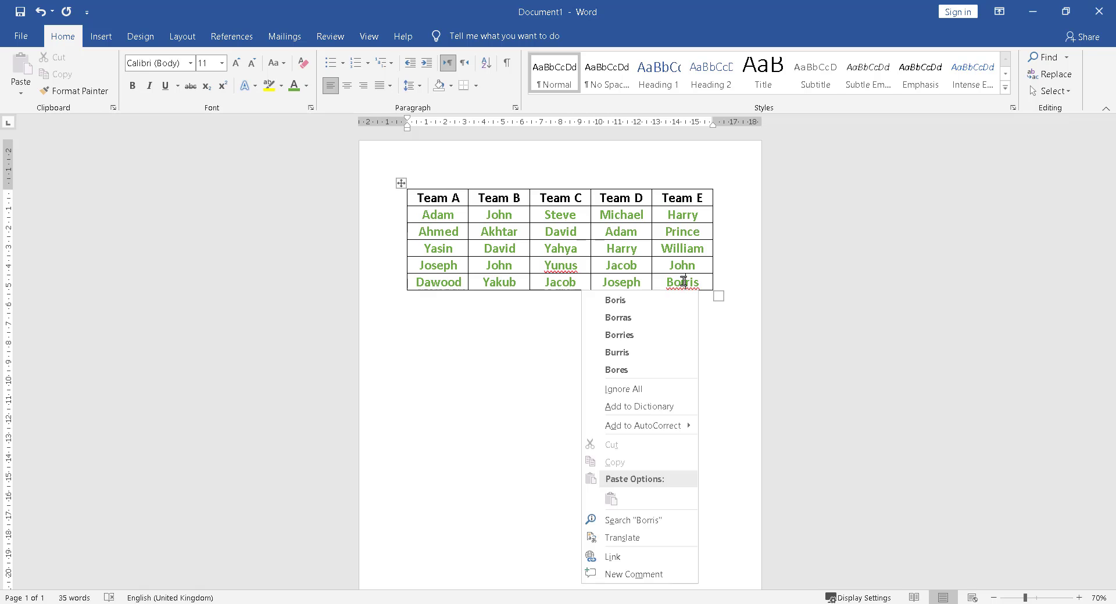
click(664, 301)
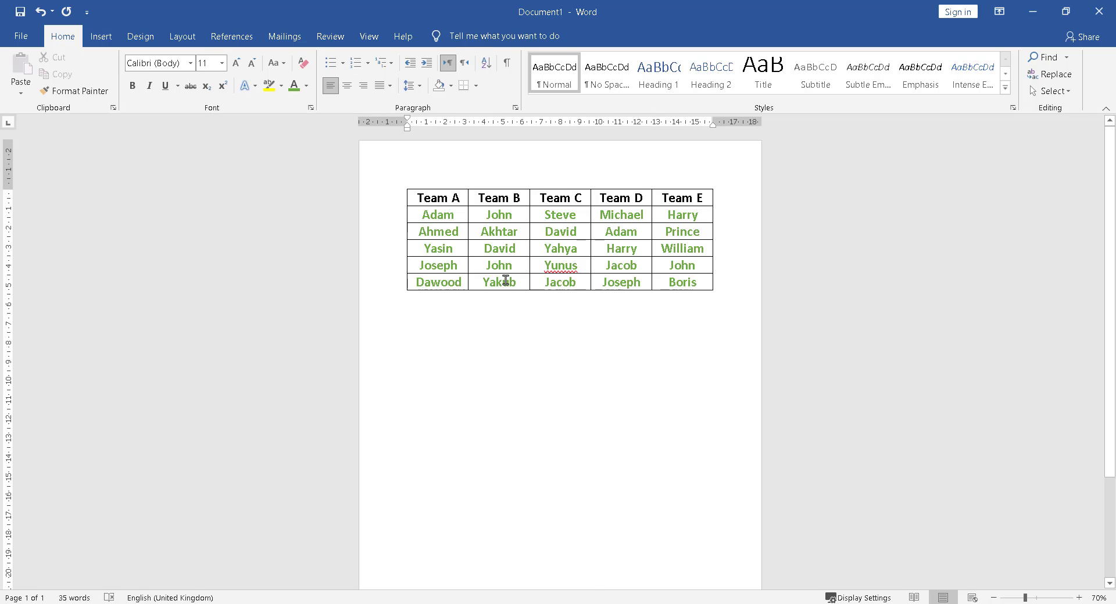
- Select table columns and the whole table, ending in the Team A header cell
mouse_move(406, 254)
click(437, 178)
click(420, 149)
click(477, 174)
click(416, 175)
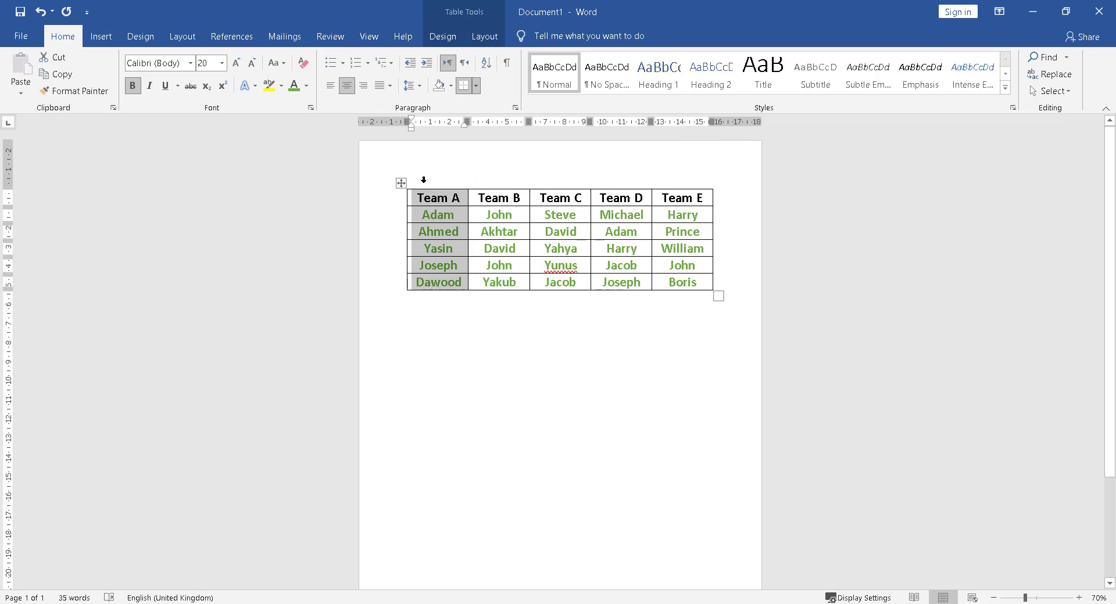
click(554, 164)
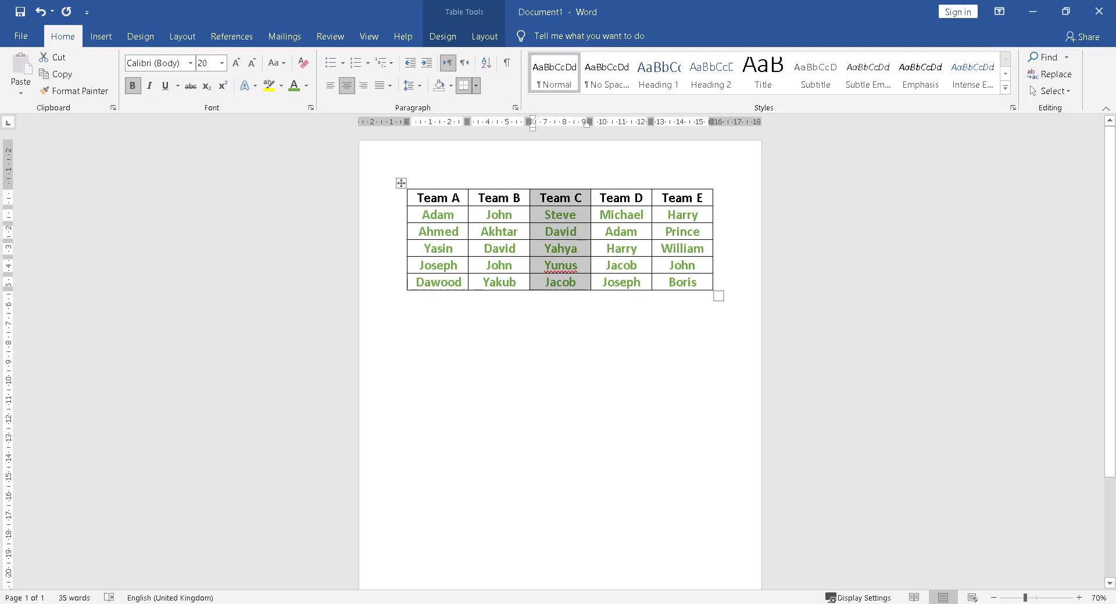
key(ctrl+End)
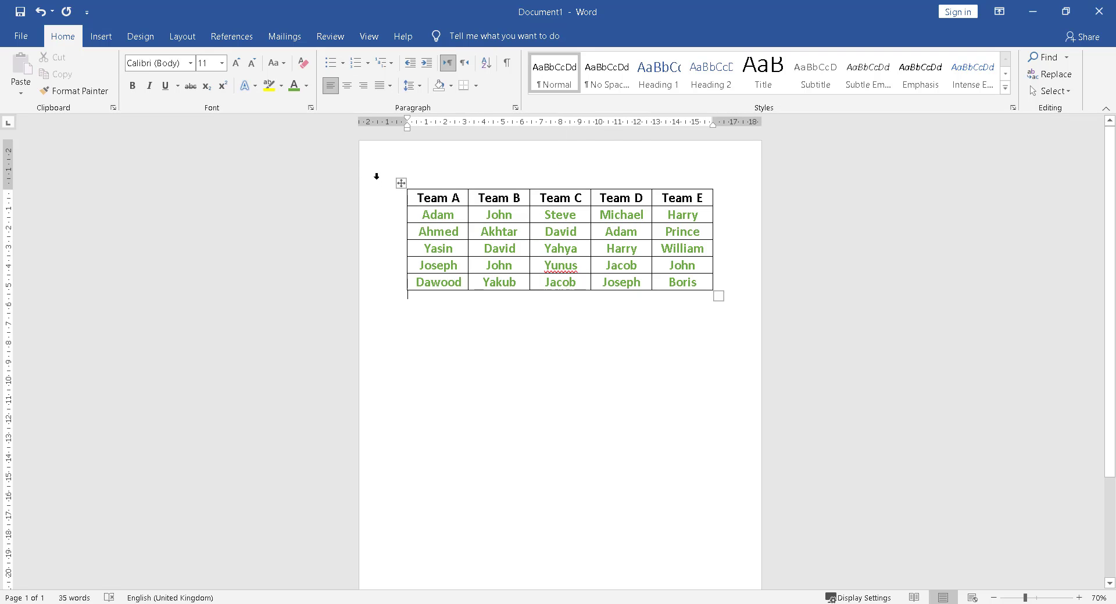
click(439, 181)
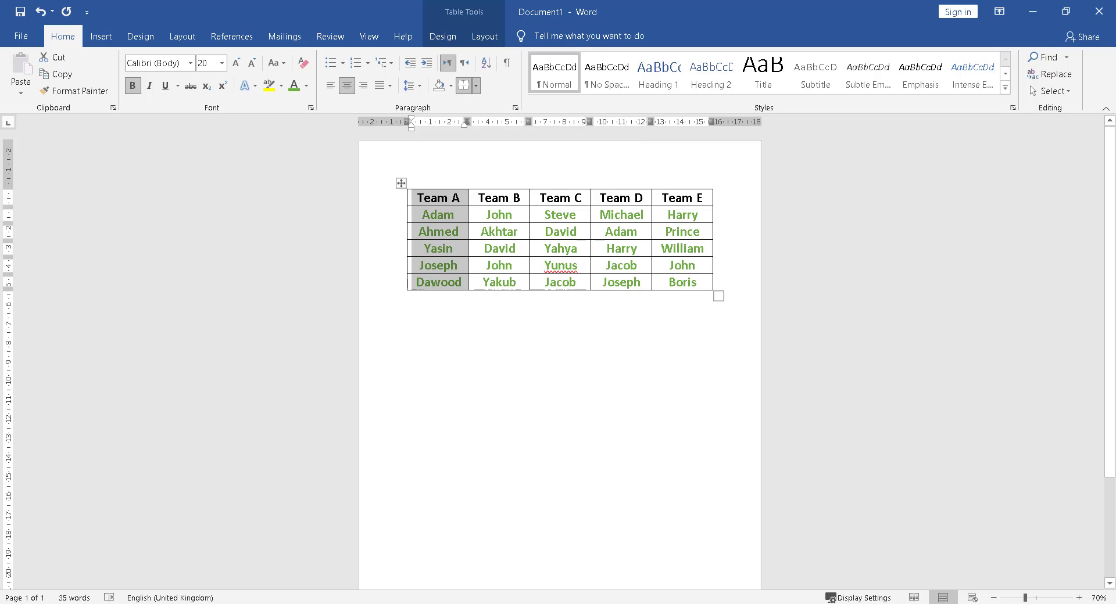
click(416, 168)
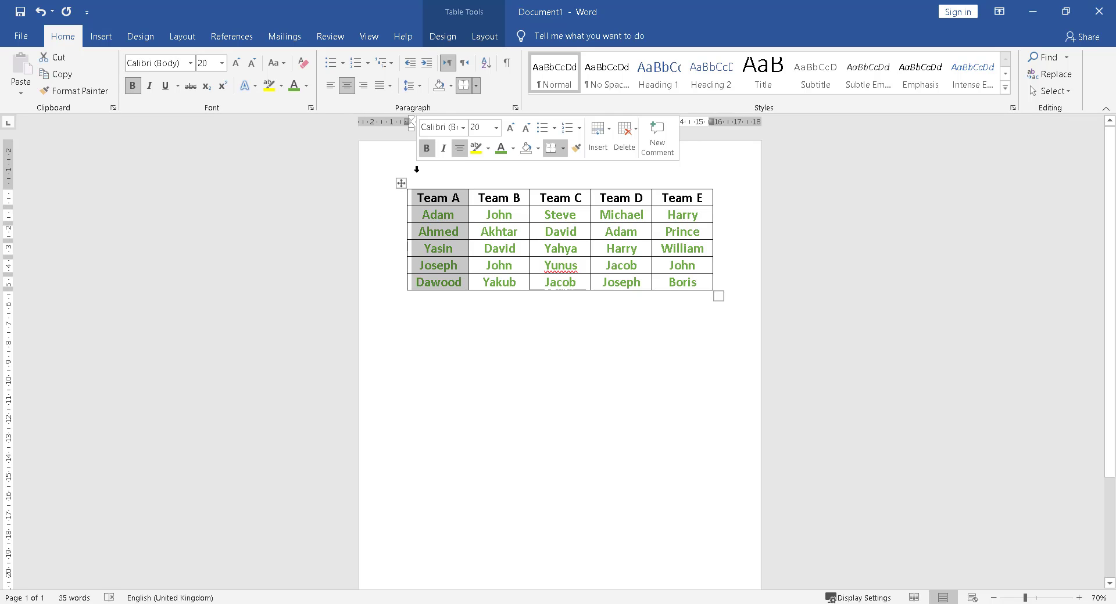
click(401, 183)
click(418, 198)
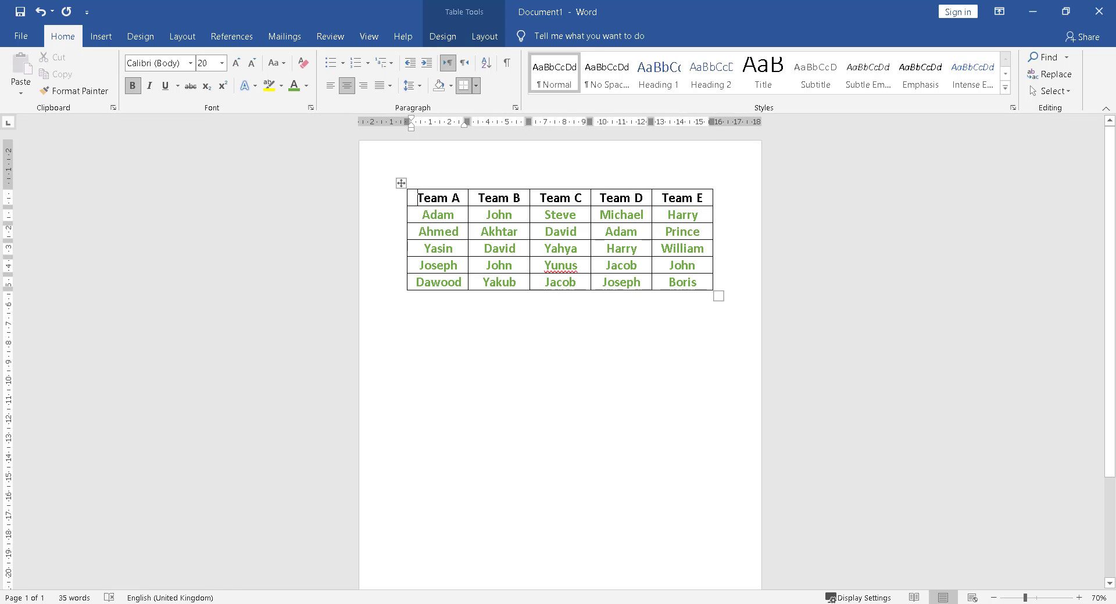
- Remove the stray 'df' and re-paste the table beneath a new empty top line
text(df)
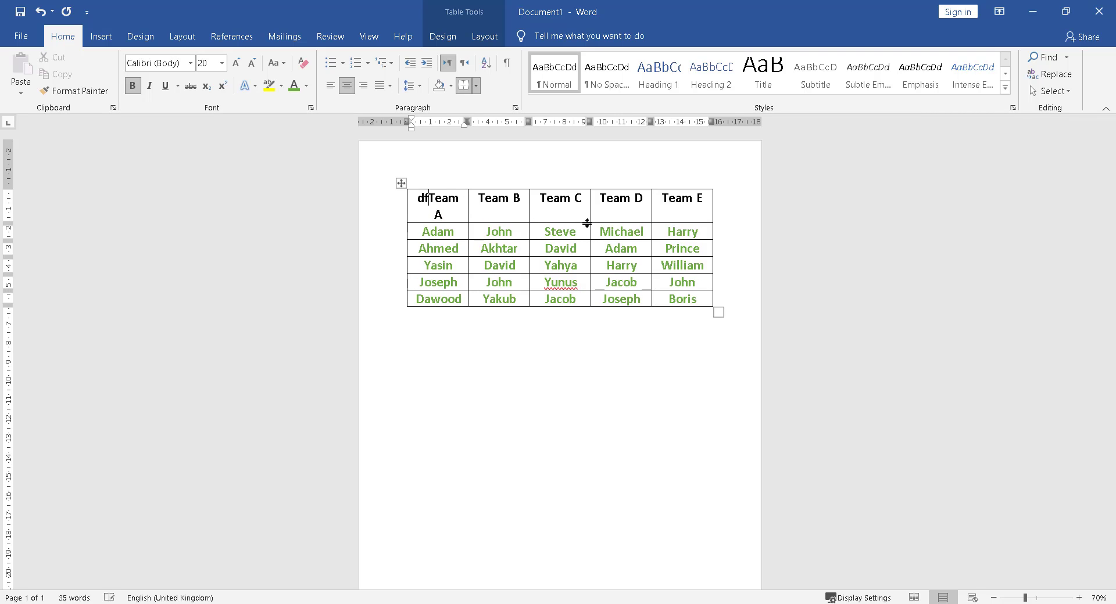
key(BackSpace)
key(BackSpace)
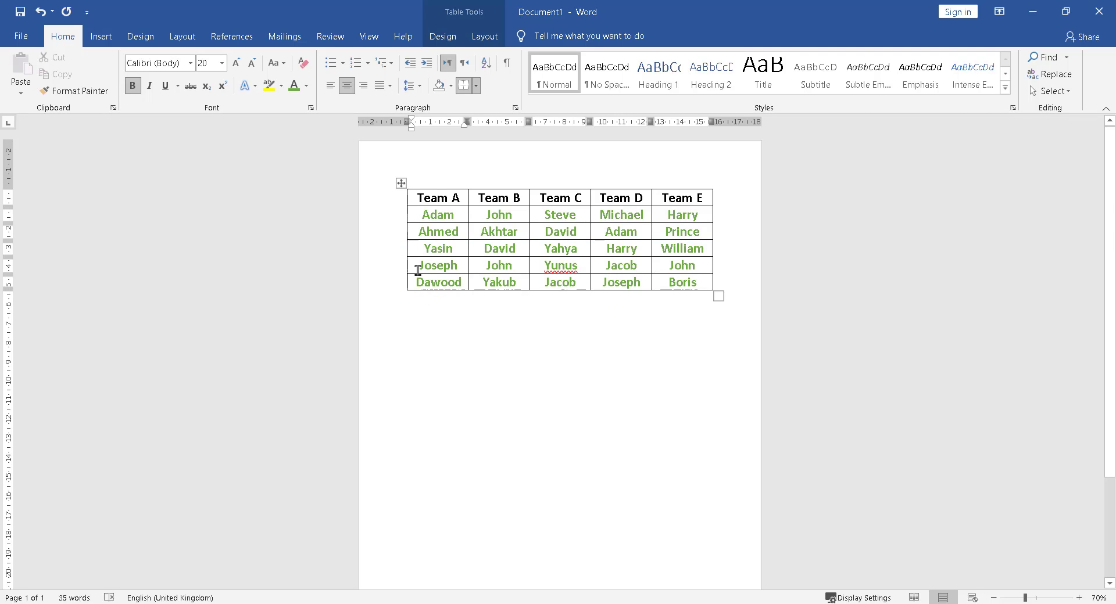
click(459, 340)
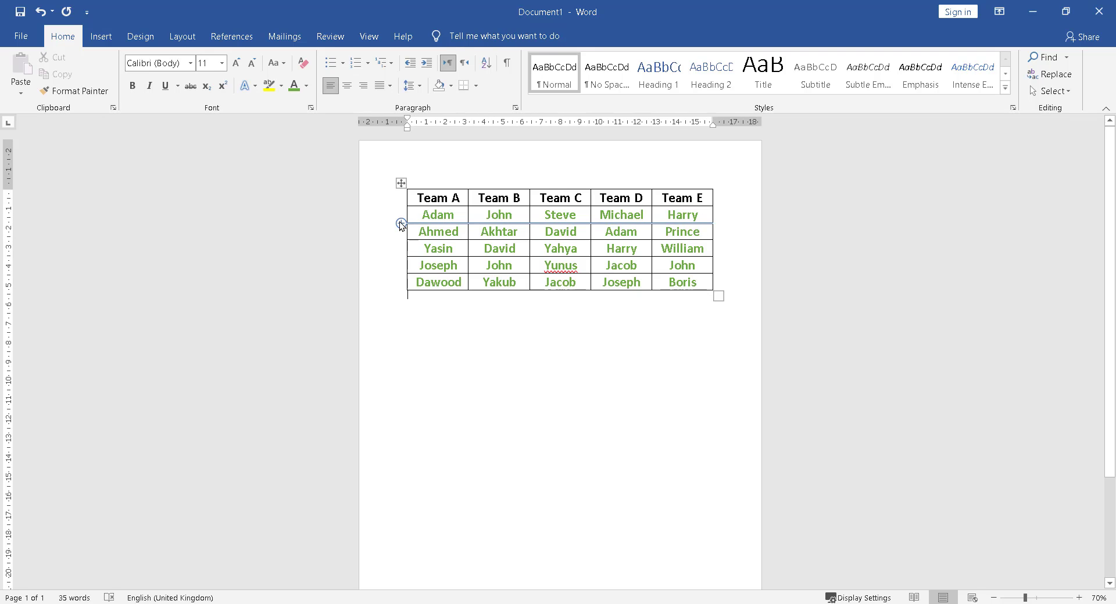
key(ctrl+a)
key(ctrl+c)
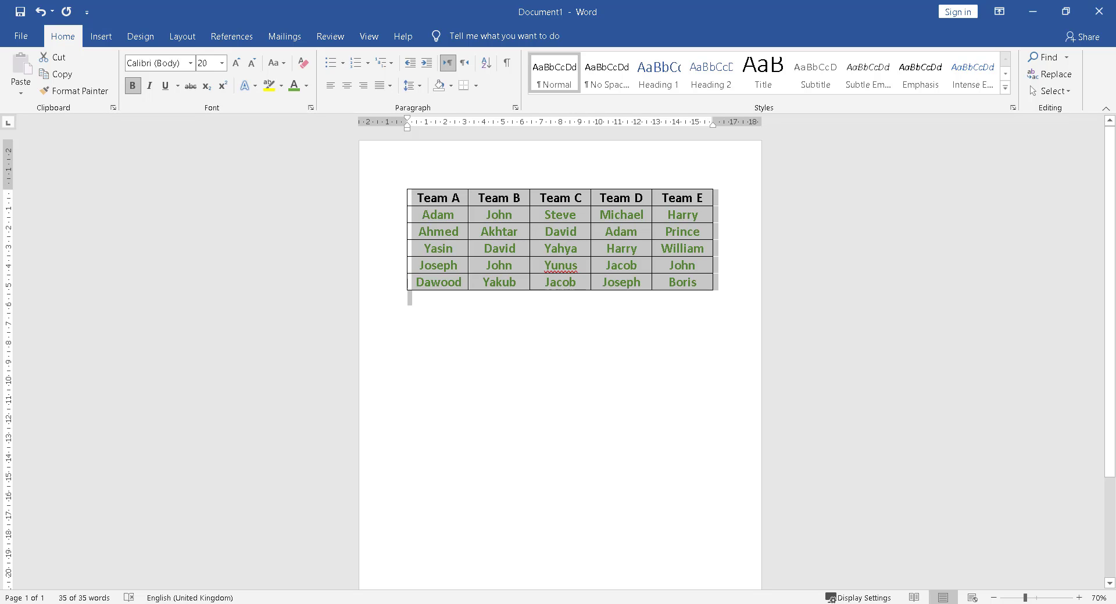
key(Delete)
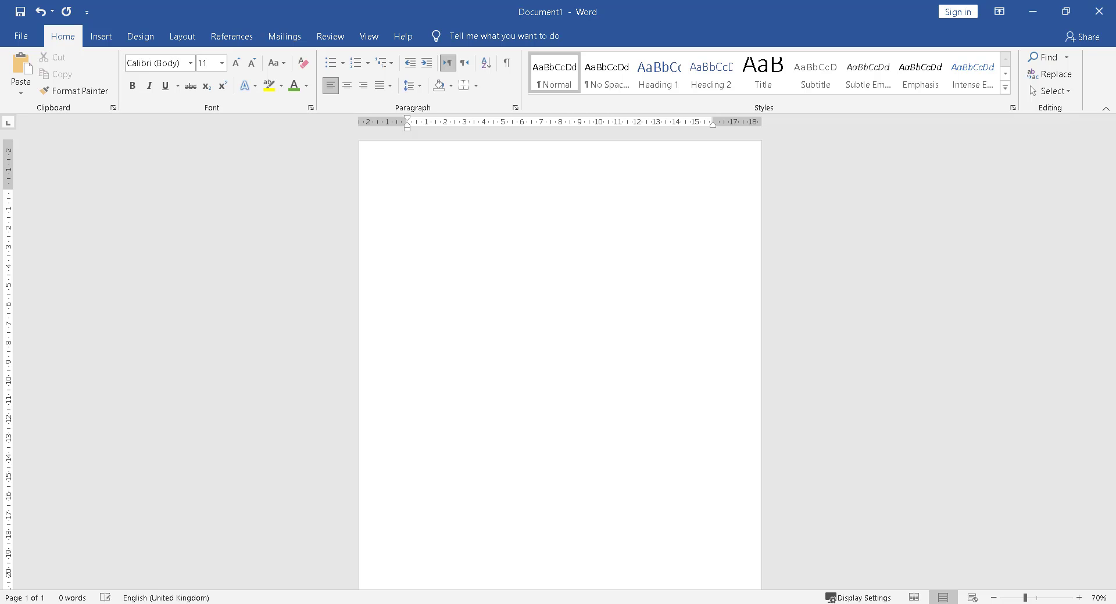
key(ctrl+v)
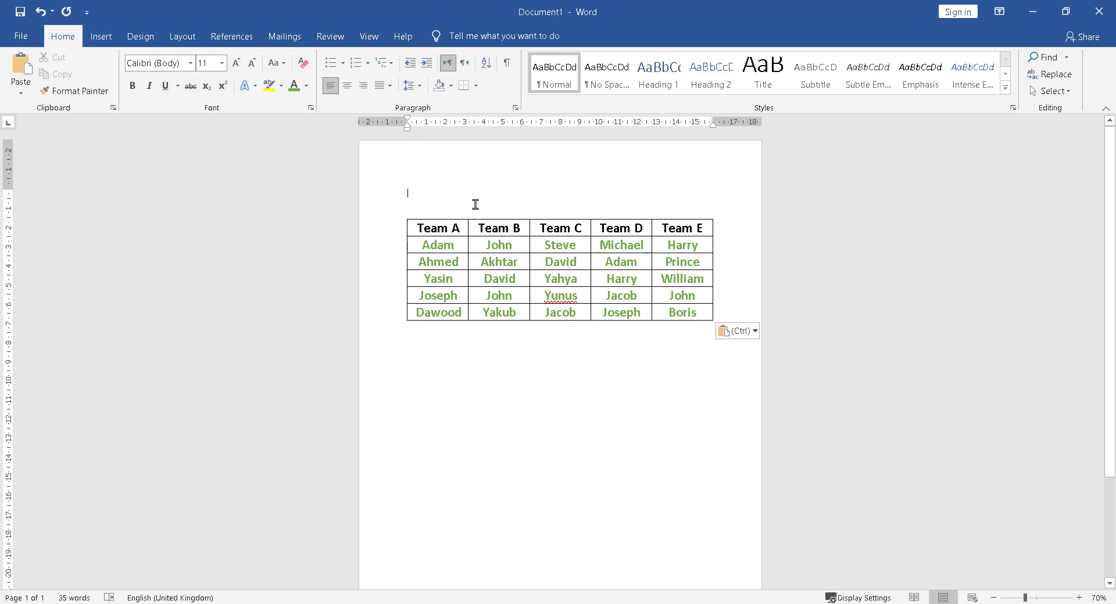
- Type 'FOOTBALL TEAMS' above the table and make it bold, centred, 40 pt and green
text(FOOTBALL TEAM)
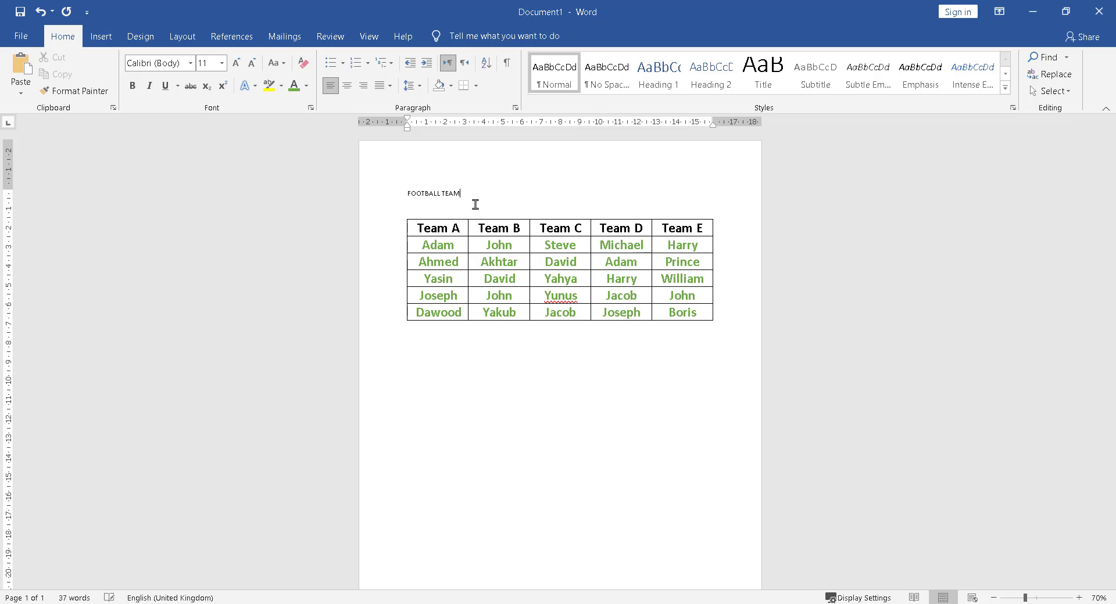
click(374, 199)
key(ctrl+b)
key(ctrl+e)
key(ctrl+bracketright)
key(ctrl+bracketright)
key(ctrl+bracketright)
key(ctrl+bracketright)
key(ctrl+bracketright)
key(ctrl+bracketright)
key(ctrl+bracketright)
key(ctrl+bracketright)
key(ctrl+bracketright)
key(ctrl+bracketright)
key(ctrl+bracketright)
key(ctrl+bracketright)
key(ctrl+bracketright)
key(ctrl+bracketright)
key(ctrl+bracketright)
key(ctrl+bracketright)
key(ctrl+bracketright)
key(ctrl+bracketright)
key(ctrl+bracketright)
key(ctrl+bracketright)
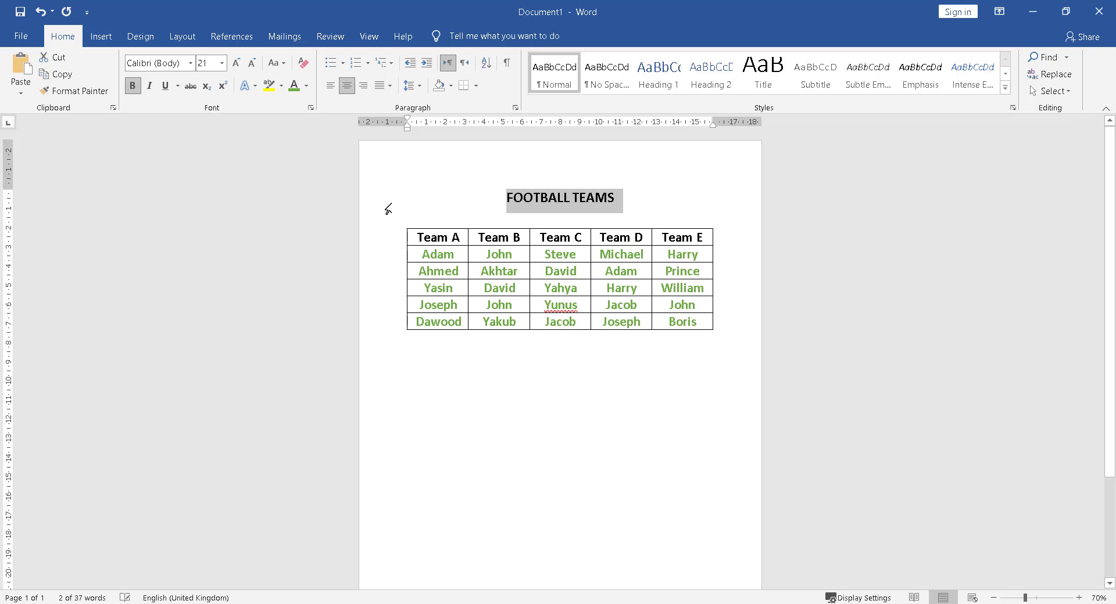
click(294, 85)
- Remove the empty line between the title and the table
click(550, 271)
key(Up)
key(Up)
key(Delete)
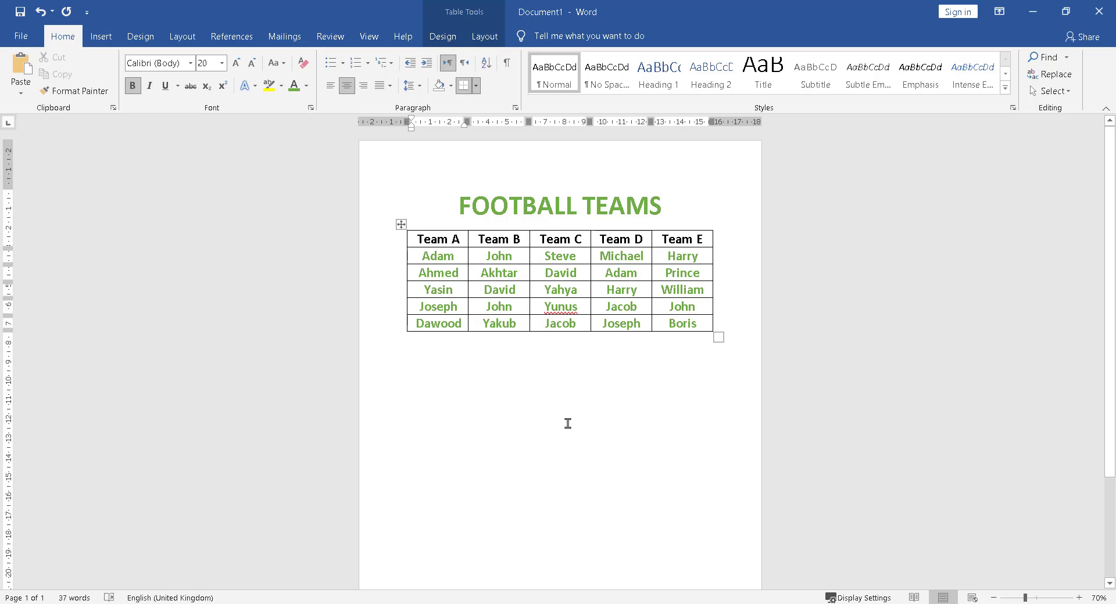